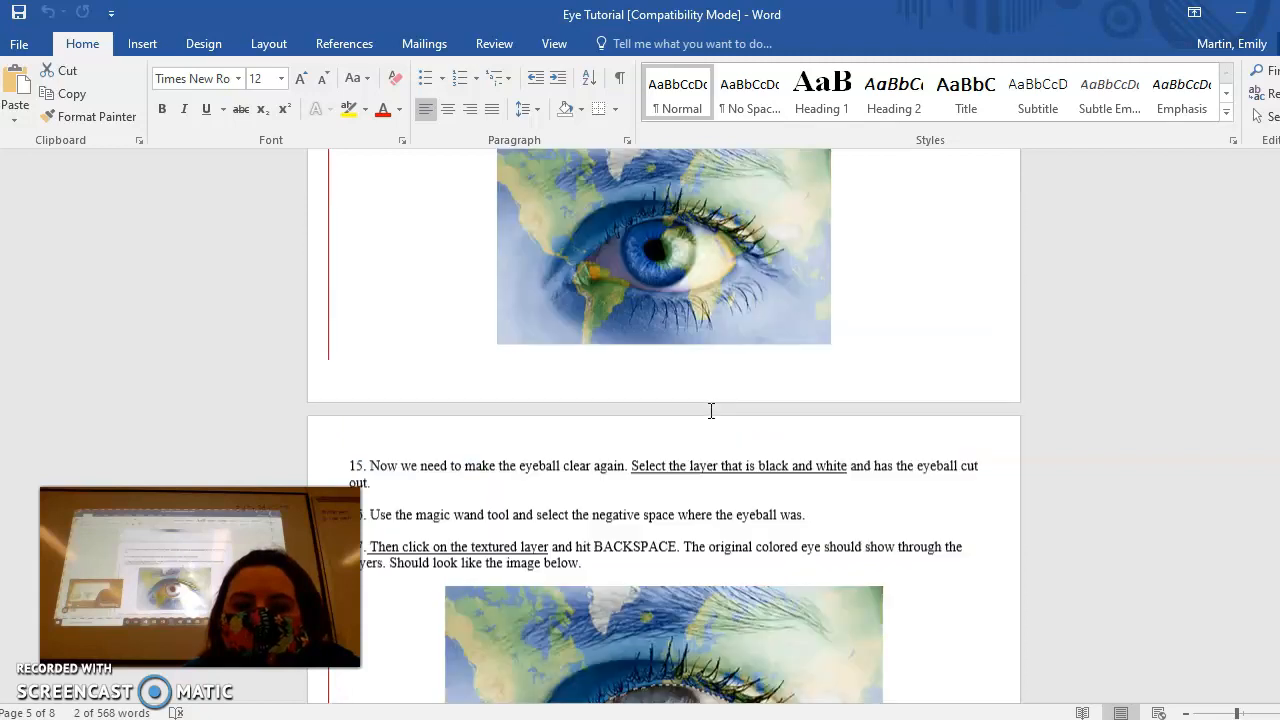
# - Read tutorial steps 15 to 20 on clearing the eyeball and adding new images into it
pyautogui.scroll(-7, 711, 410)
pyautogui.scroll(-10, 711, 410)
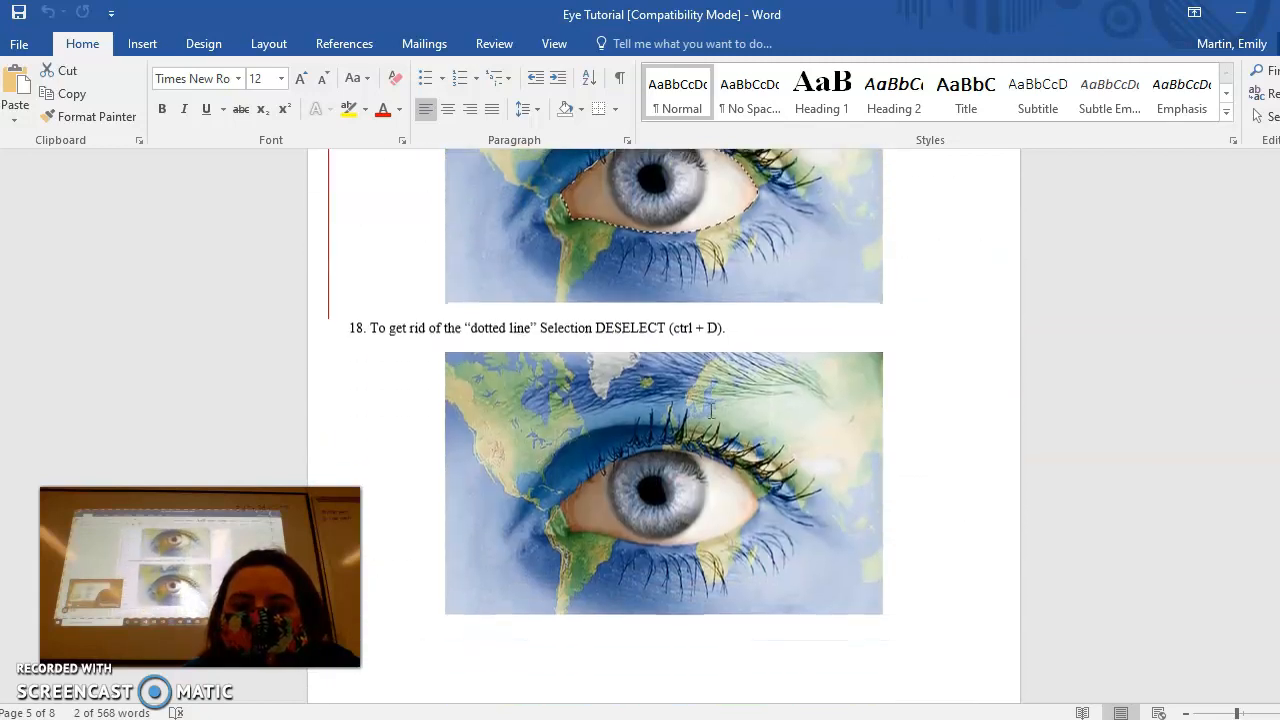
pyautogui.scroll(-5, 711, 410)
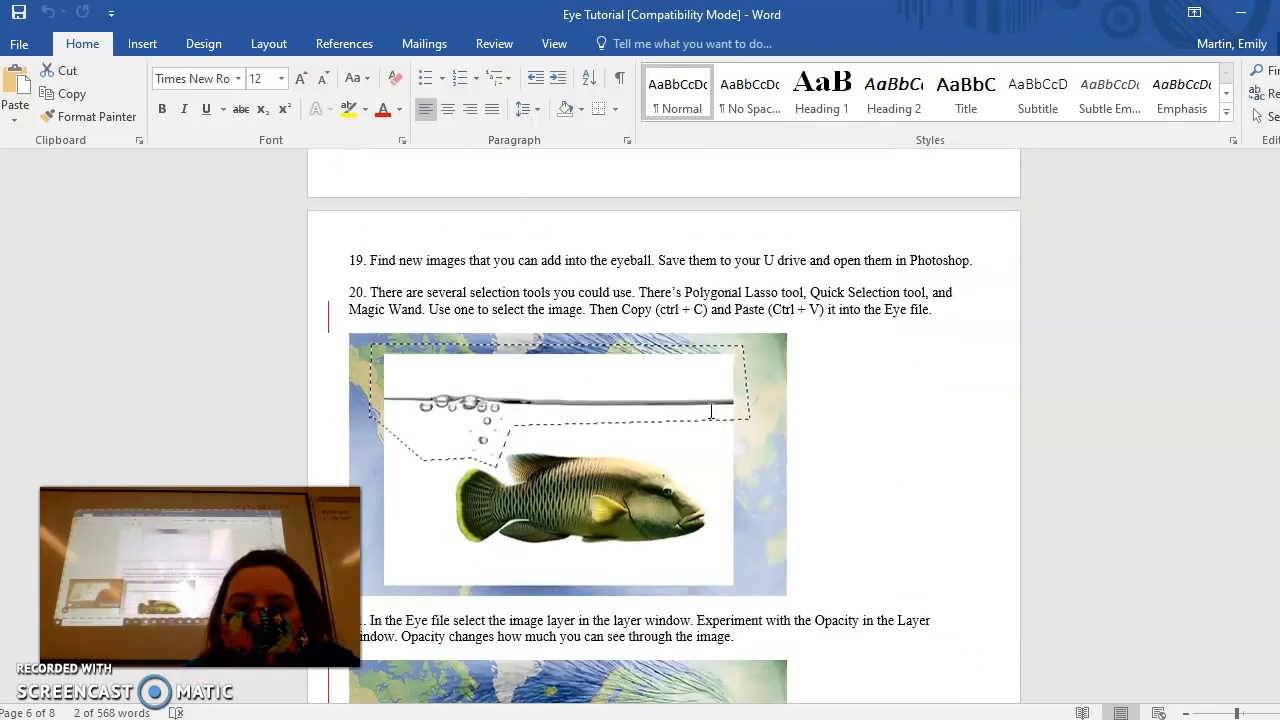
# - Switch to Chrome and copy the enlarged Shutterstock image of two zebras from the "sunset with zebra" search results
pyautogui.click(545, 719)
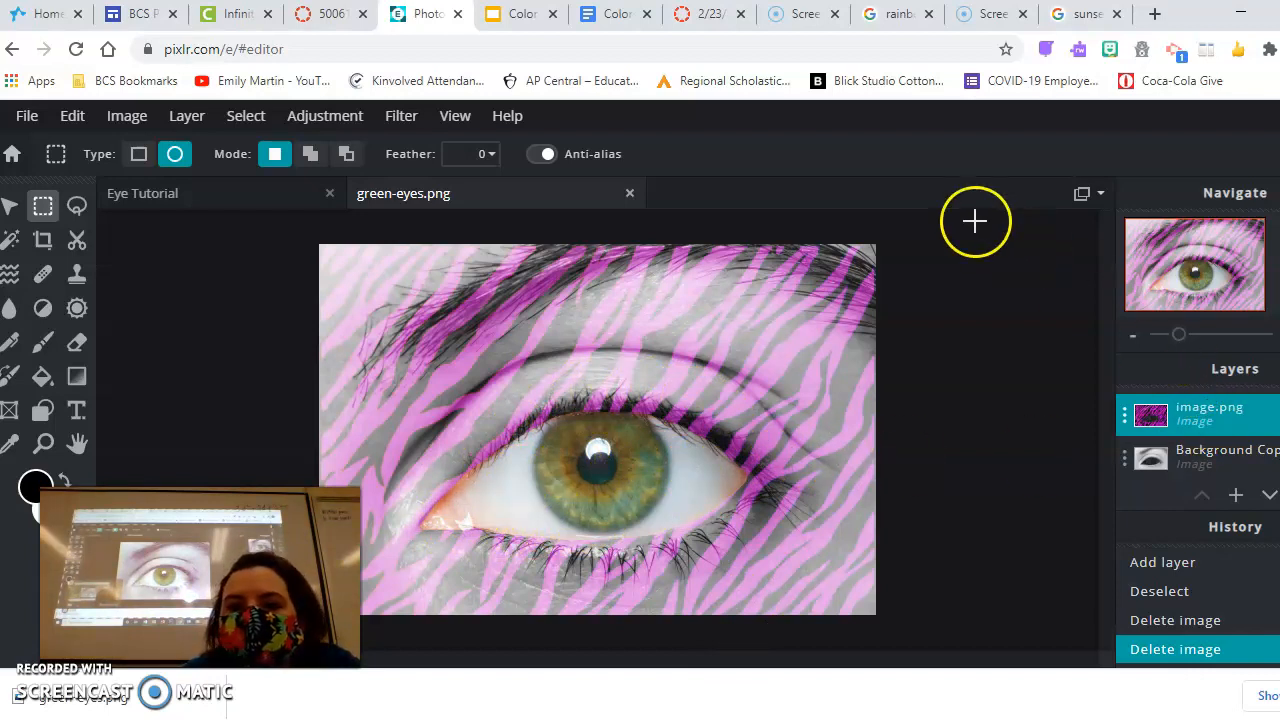
pyautogui.click(1088, 14)
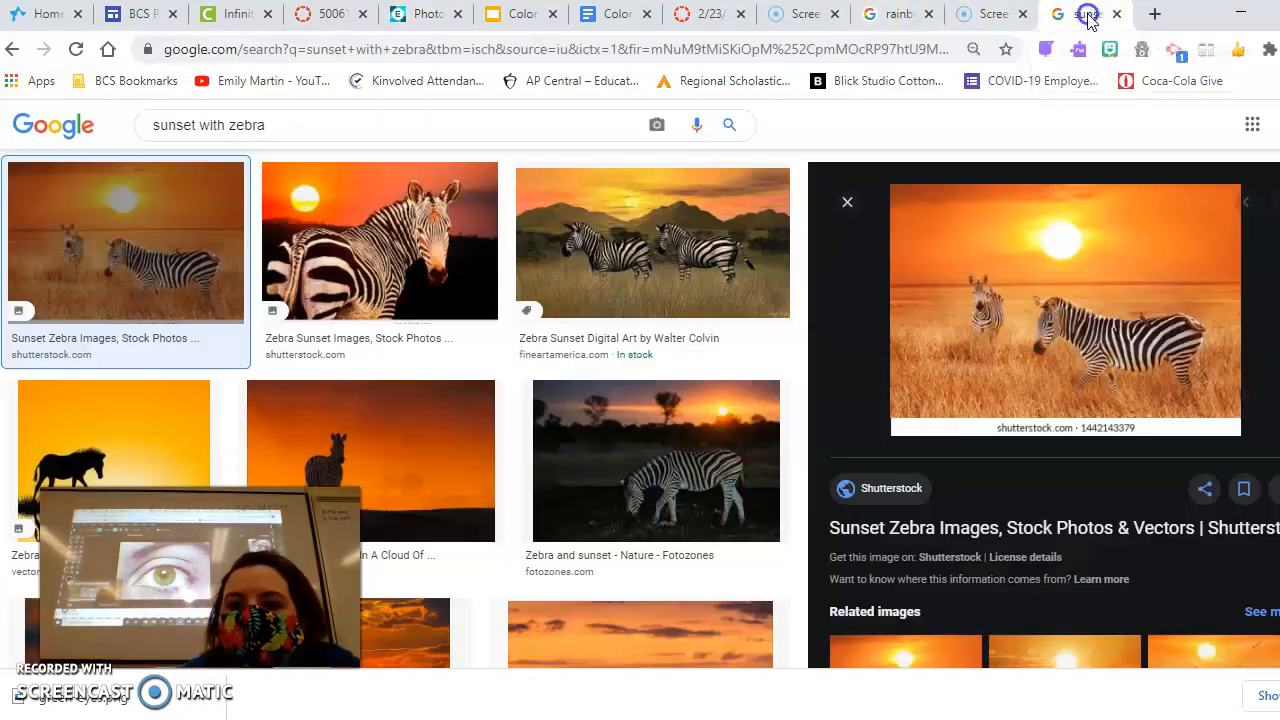
pyautogui.rightClick(1018, 263)
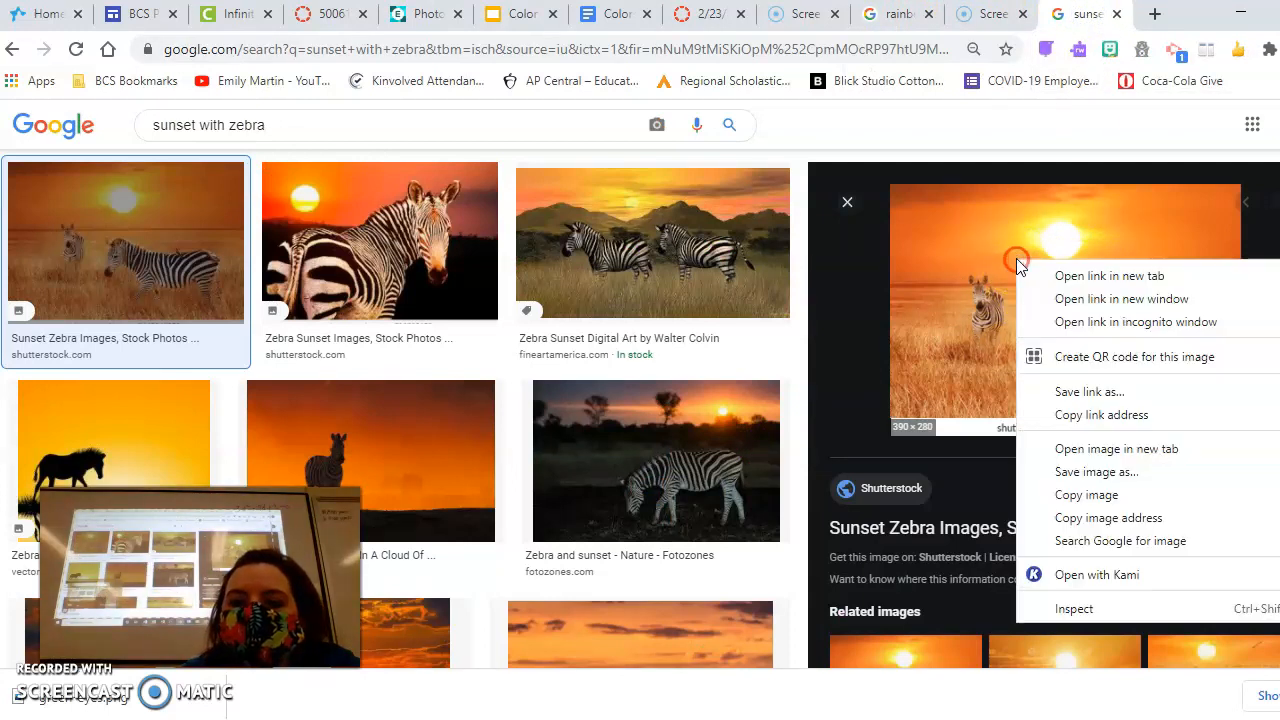
pyautogui.click(1082, 494)
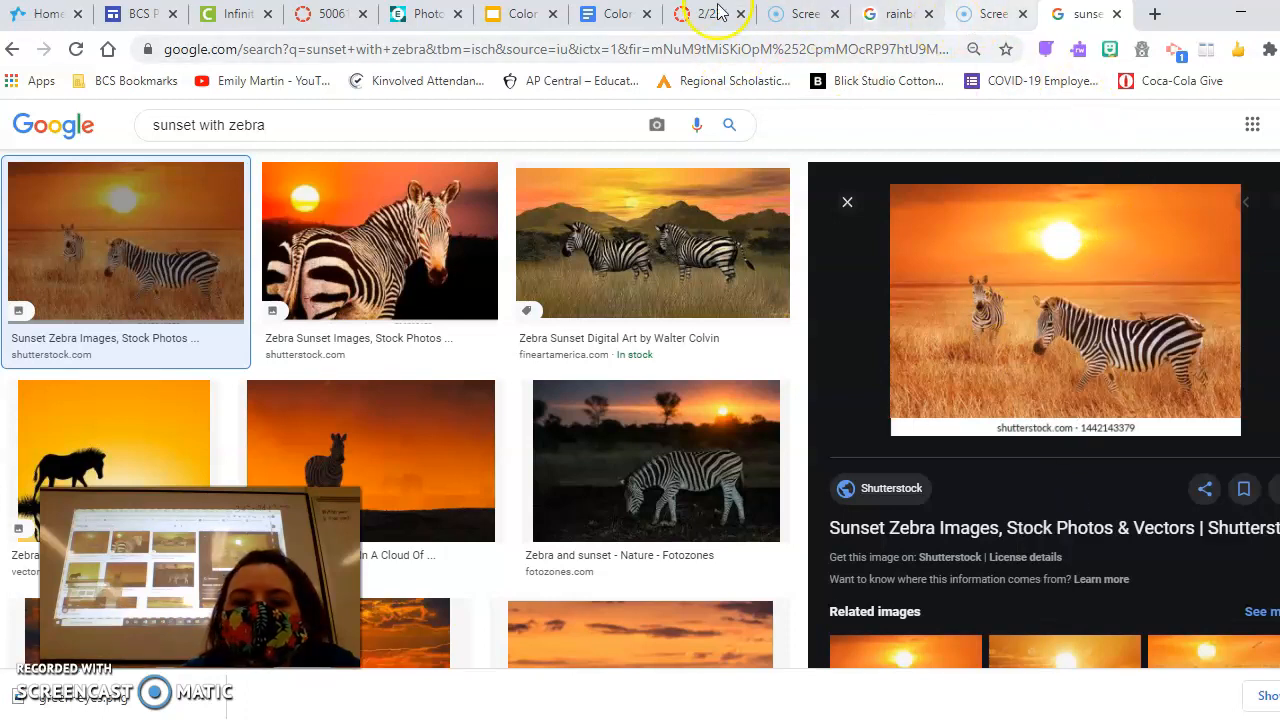
# - Paste the zebra sunset image into green-eyes.png in Pixlr and move it to the upper-right corner of the eye picture
pyautogui.click(428, 16)
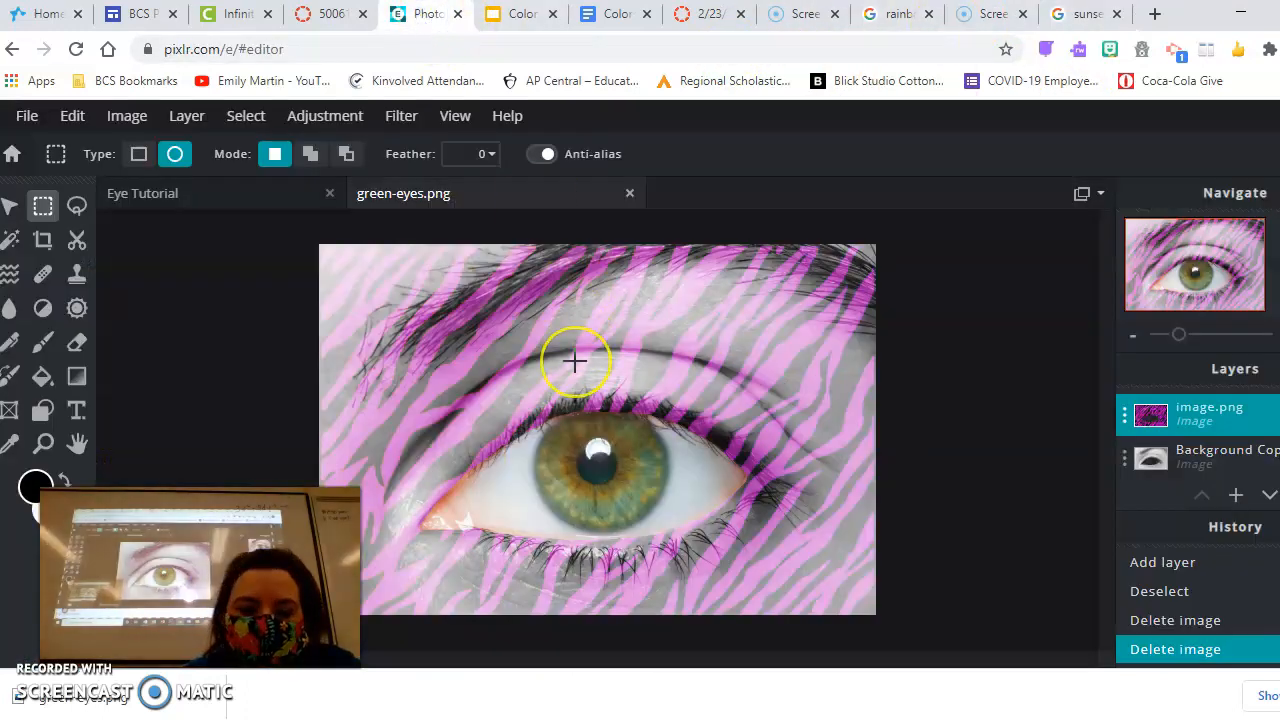
pyautogui.hotkey('ctrl', 'v')
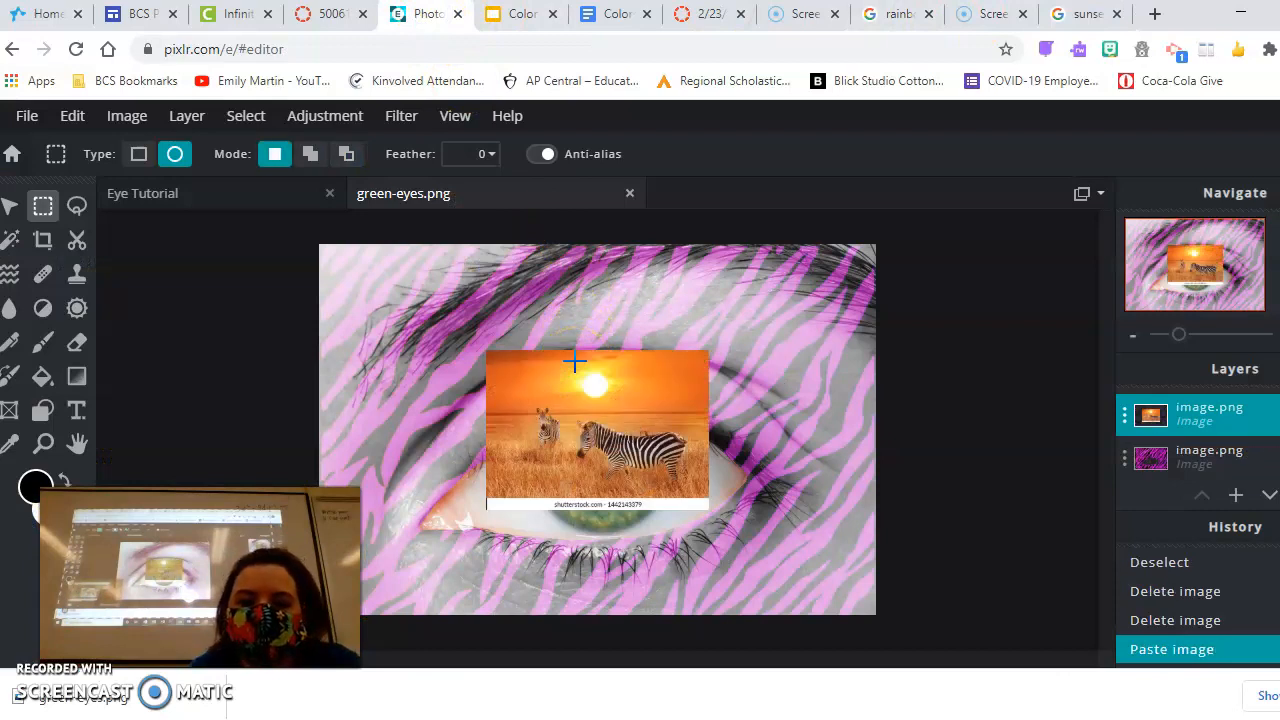
pyautogui.click(10, 206)
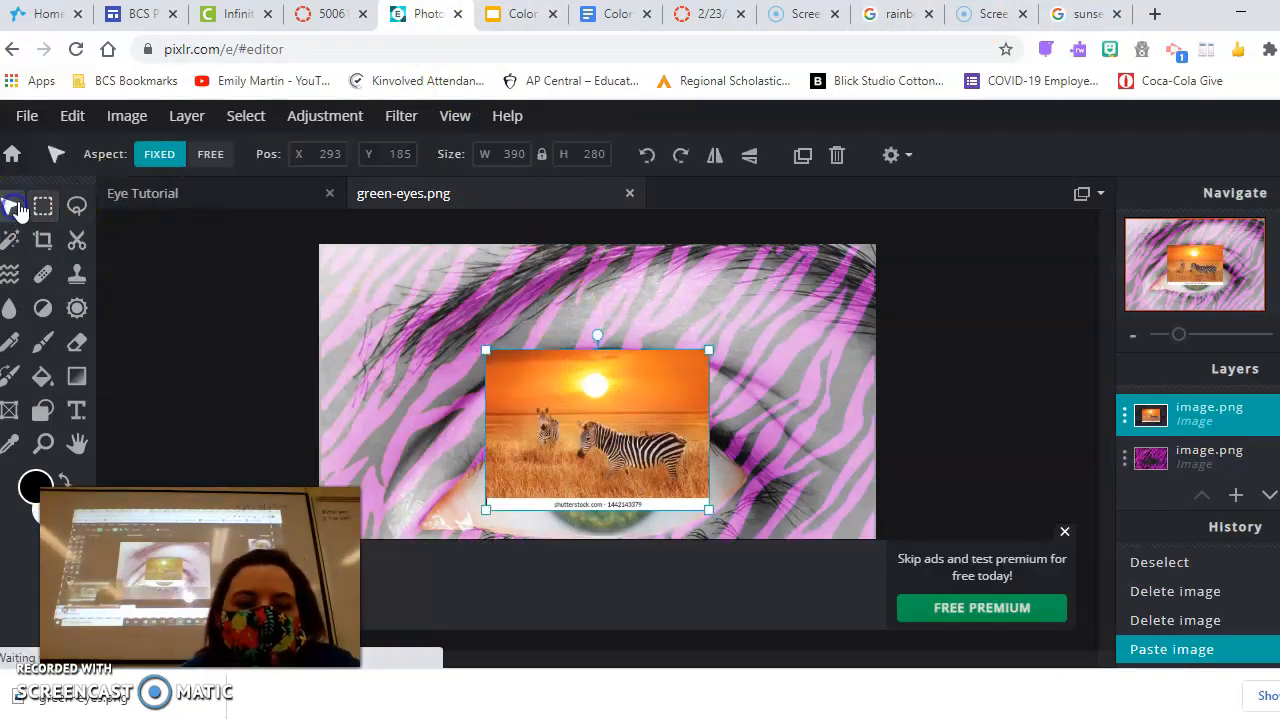
pyautogui.moveTo(560, 407); pyautogui.dragTo(722, 301)
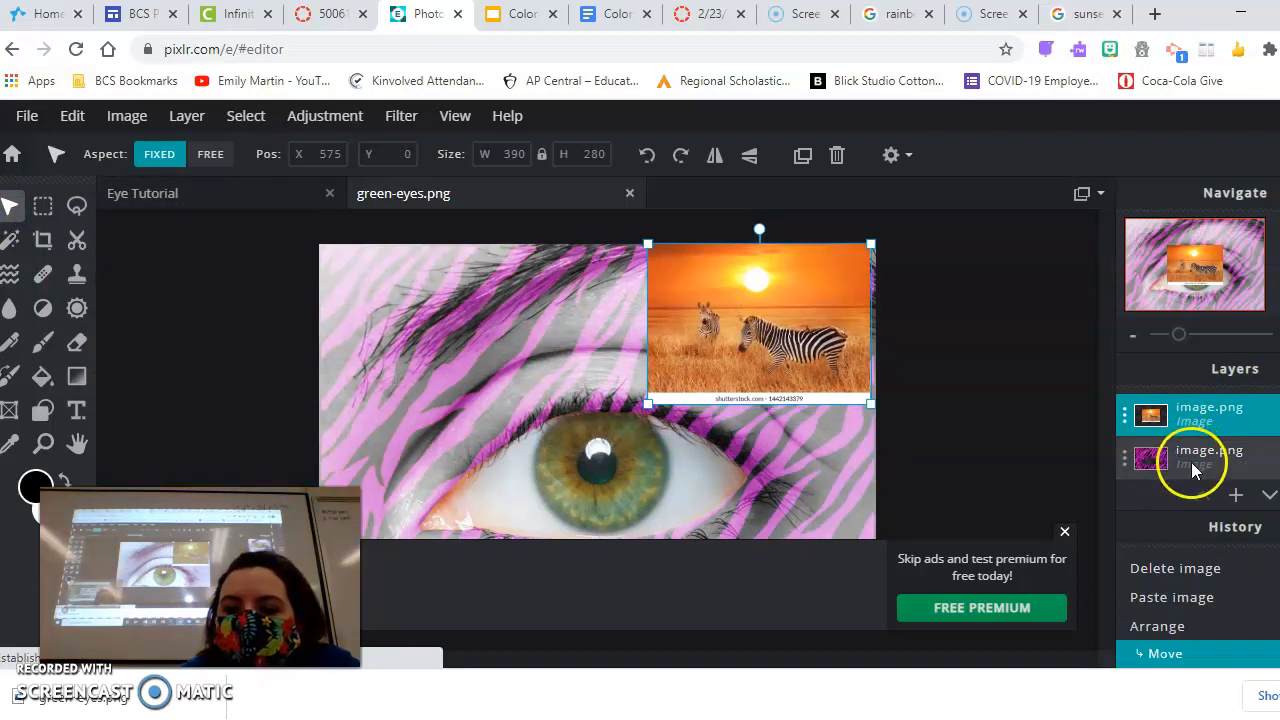
# - Outline the iris on the Background layer with a polygonal lasso selection
pyautogui.scroll(-2, 1206, 450)
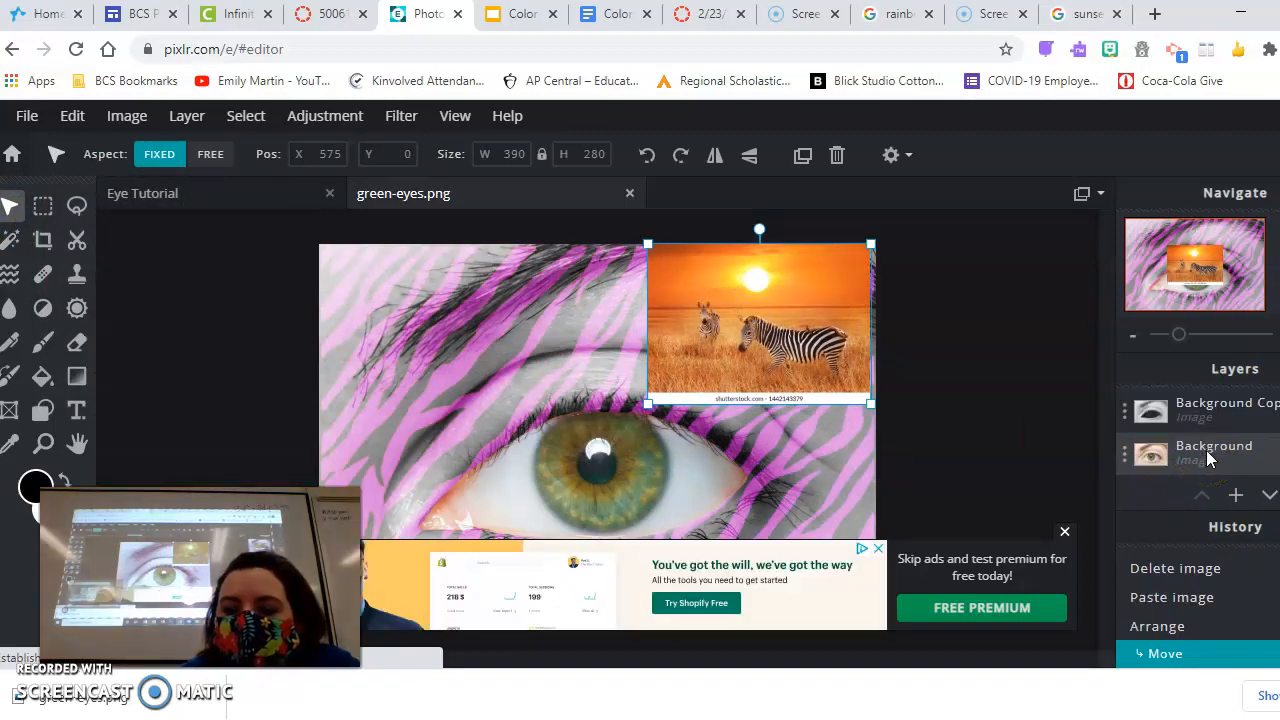
pyautogui.click(1197, 446)
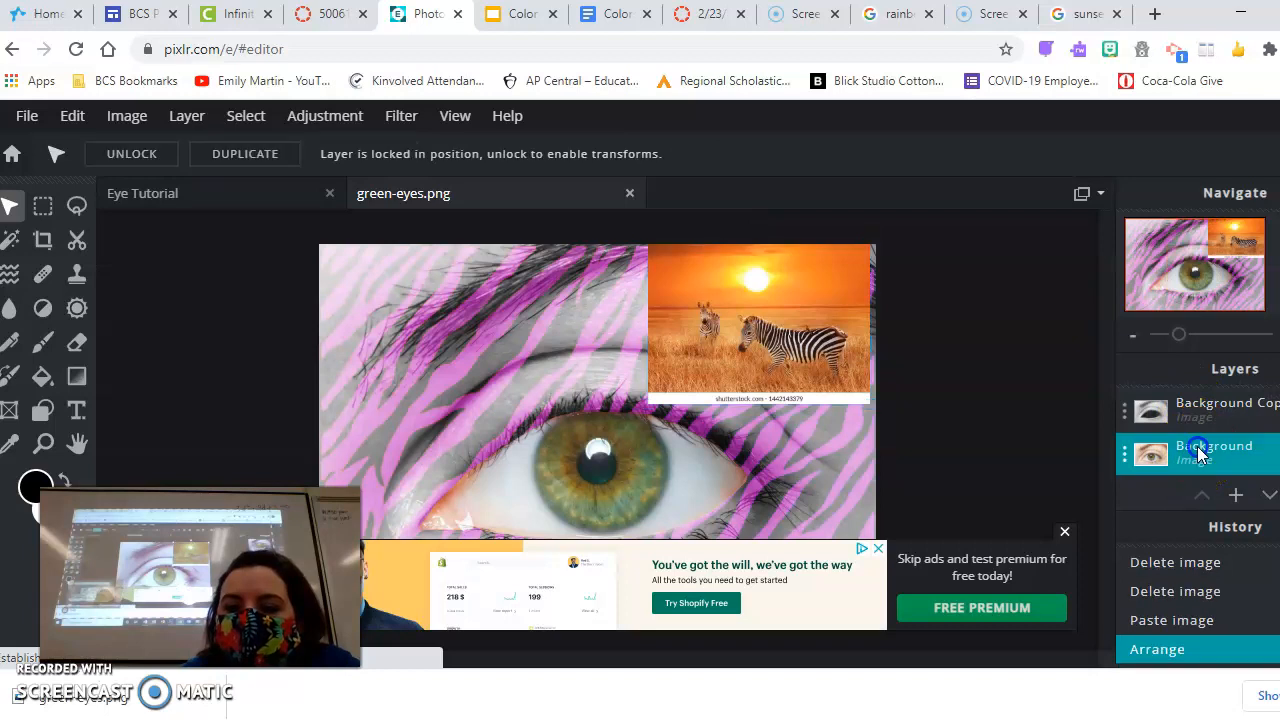
pyautogui.click(1066, 530)
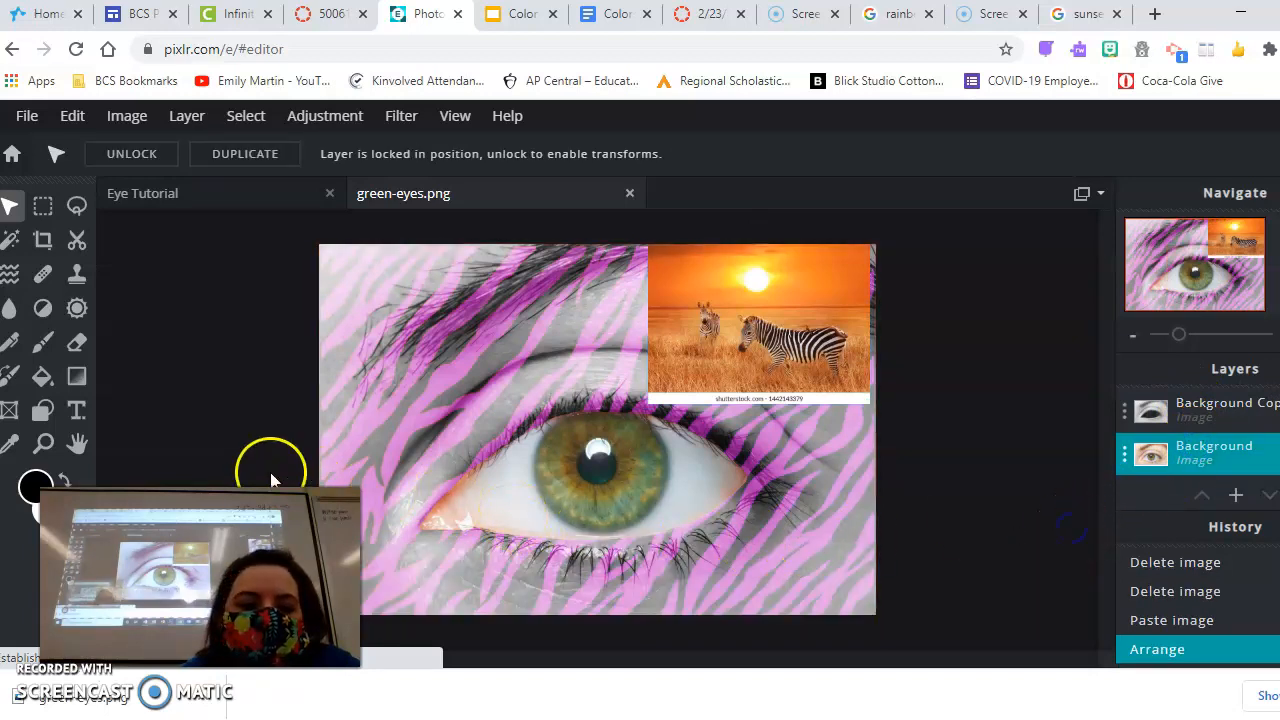
pyautogui.click(78, 207)
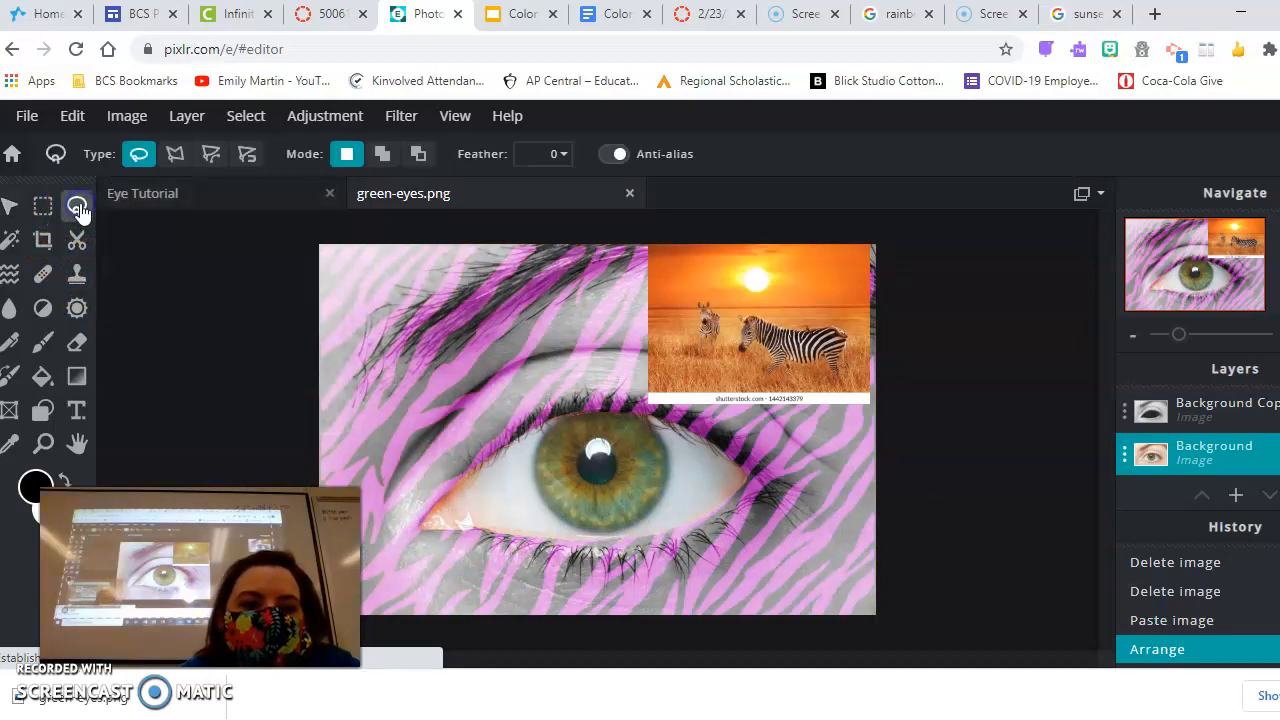
pyautogui.click(176, 157)
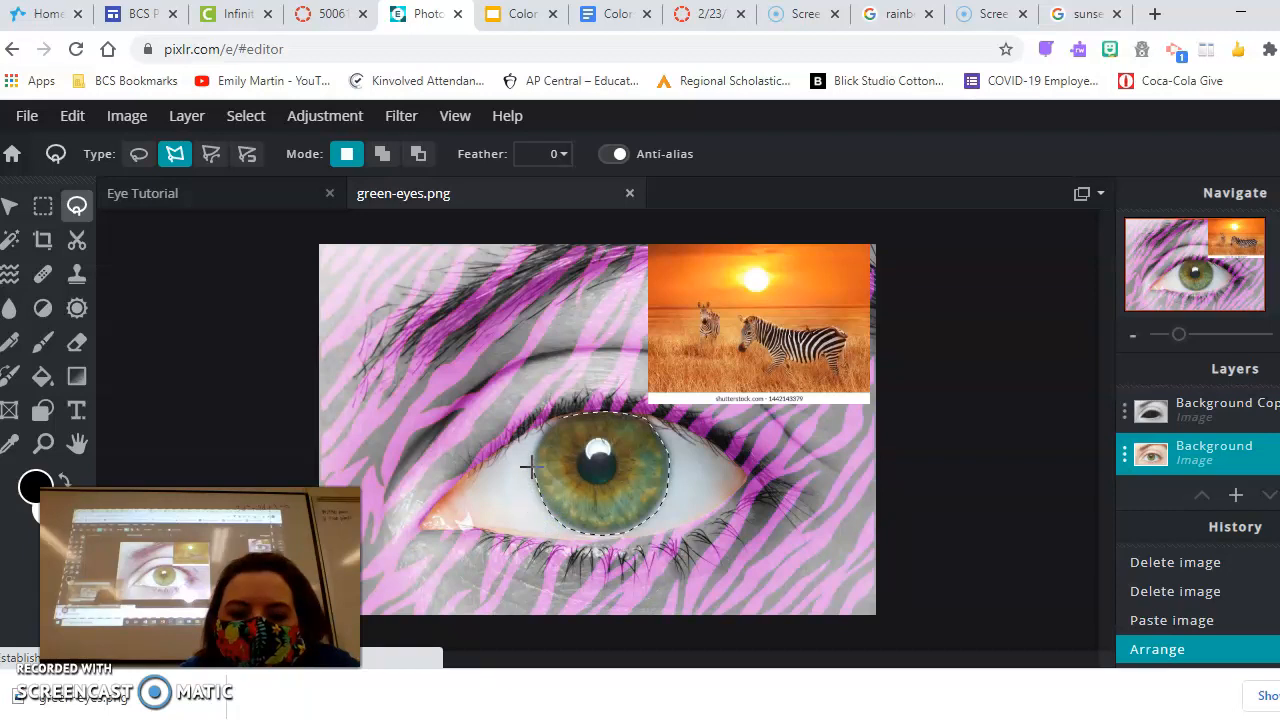
pyautogui.click(563, 420)
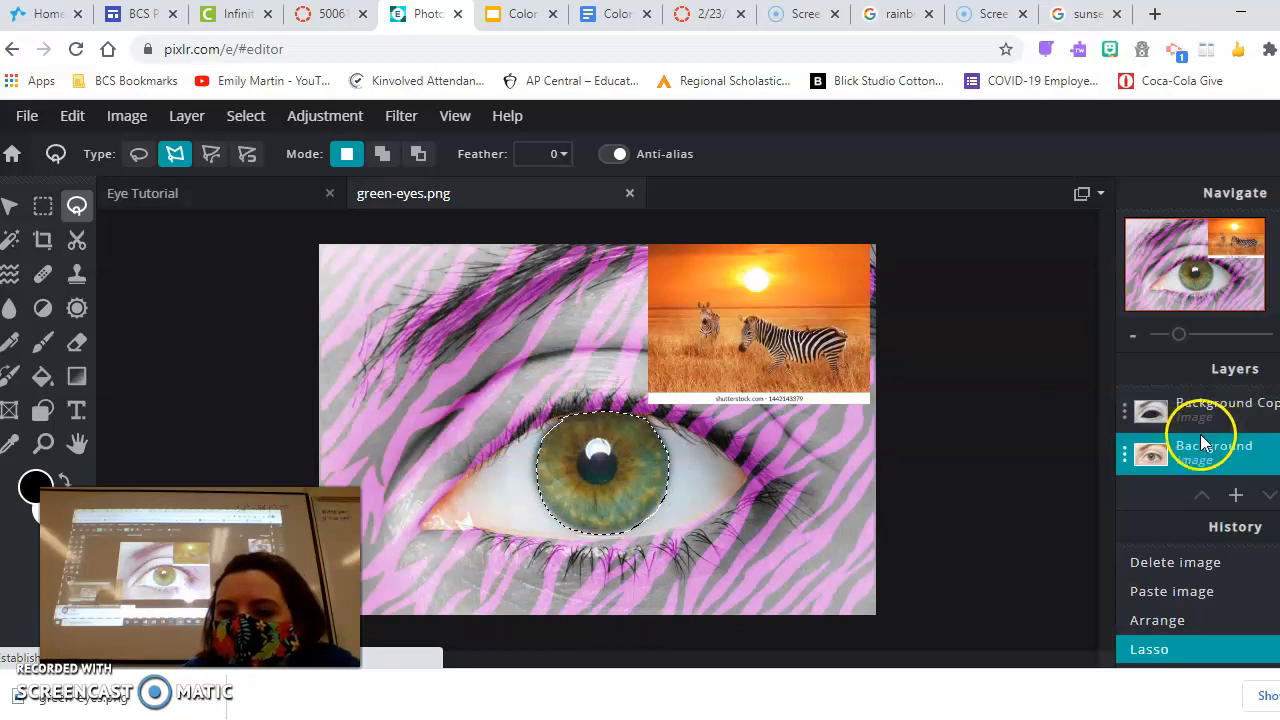
# - Make the zebra sunset layer active and move the iris-shaped selection over its sun and zebras
pyautogui.scroll(1, 1202, 436)
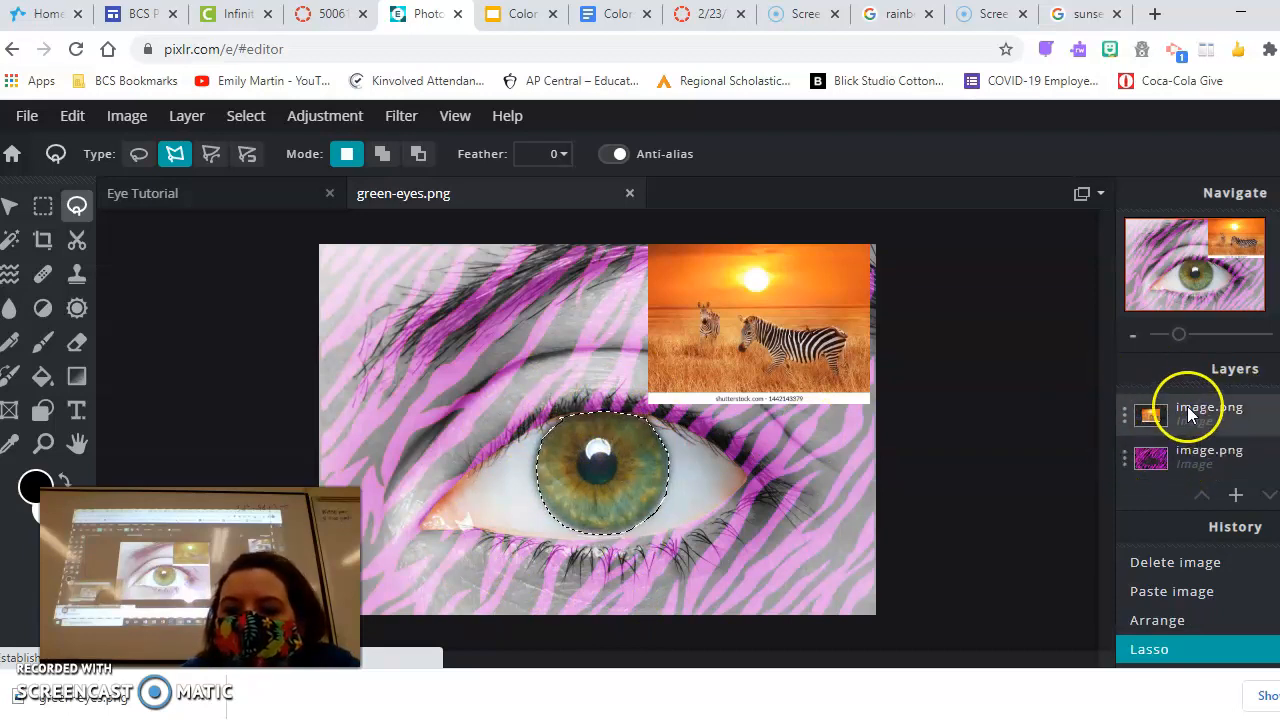
pyautogui.click(1187, 407)
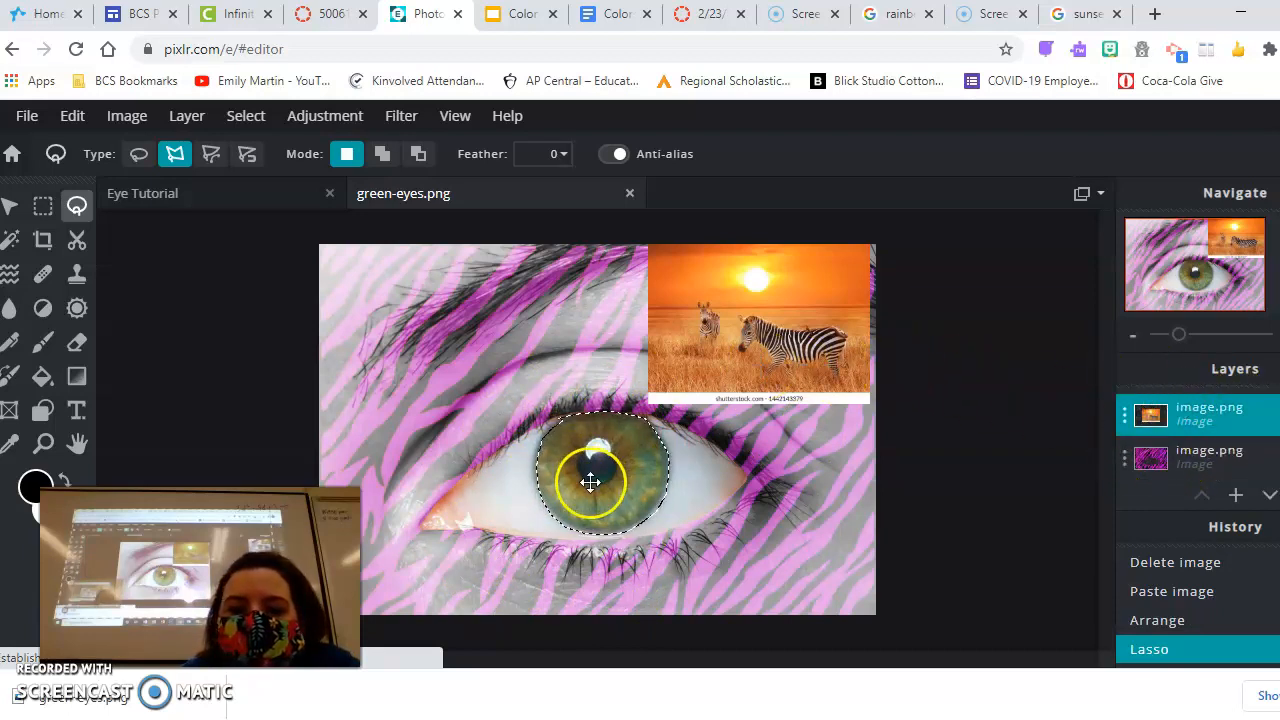
pyautogui.click(12, 209)
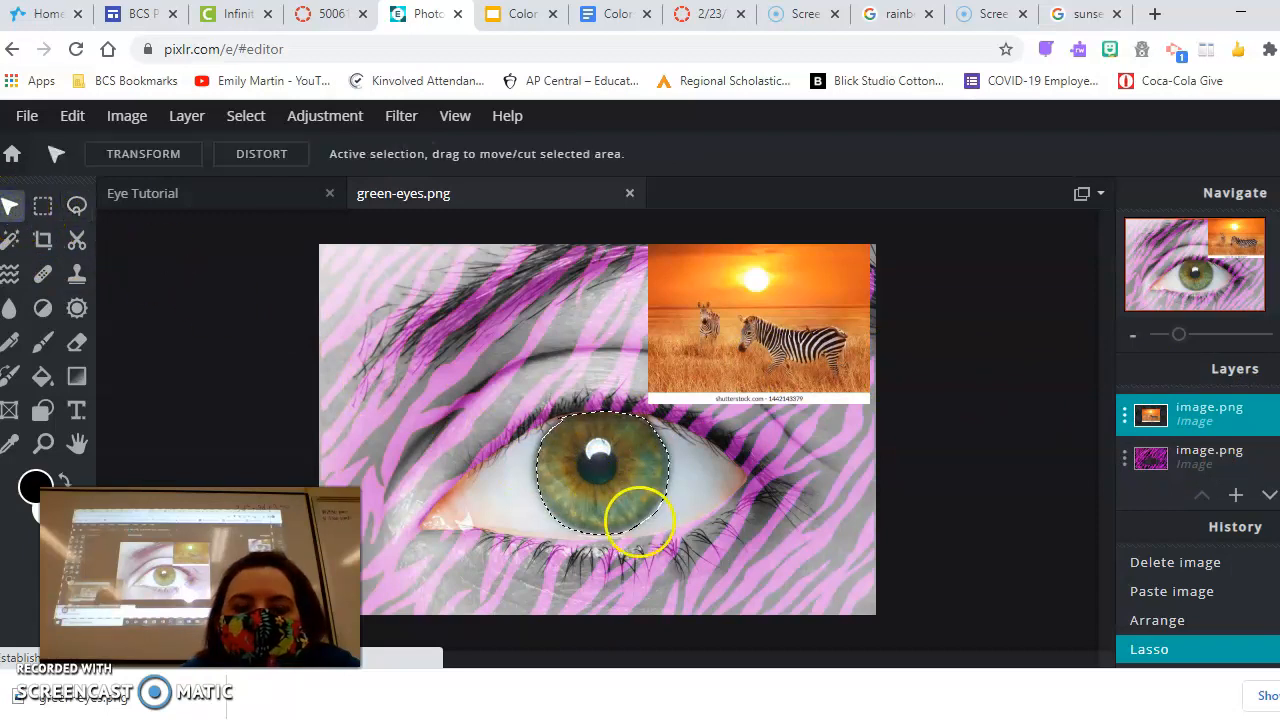
pyautogui.moveTo(629, 479); pyautogui.dragTo(765, 329)
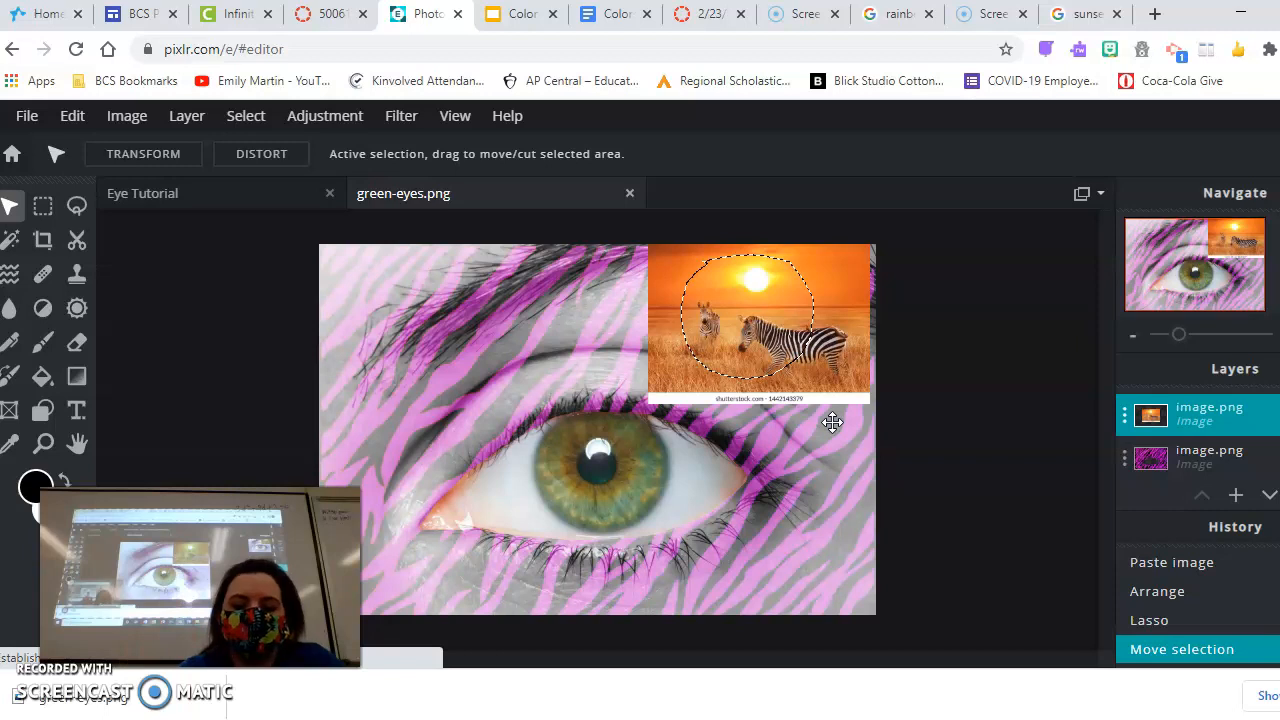
# - Invert the selection, delete the zebra image outside the circle, and deselect
pyautogui.hotkey('ctrl', 'shift', 'i')
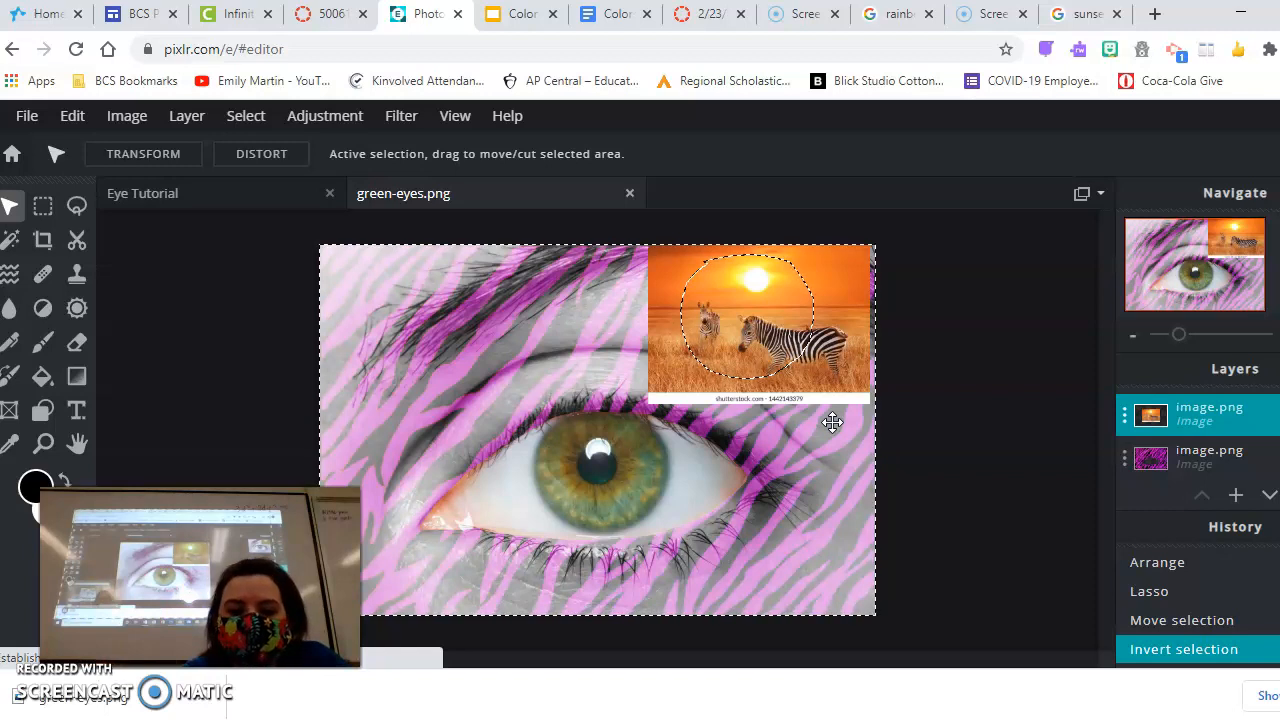
pyautogui.press('Delete')
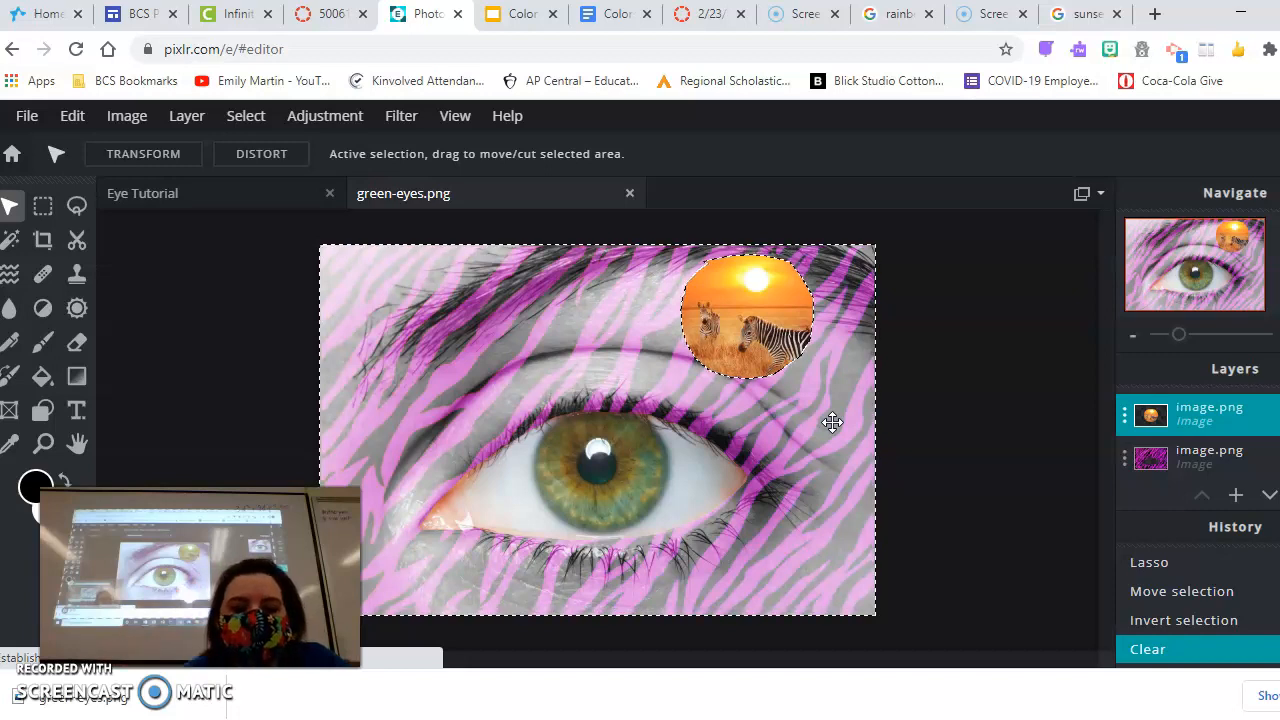
pyautogui.hotkey('ctrl', 'd')
# - Move the circular zebra cutout onto the iris and nudge it into place at X 379, Y 287
pyautogui.click(832, 422)
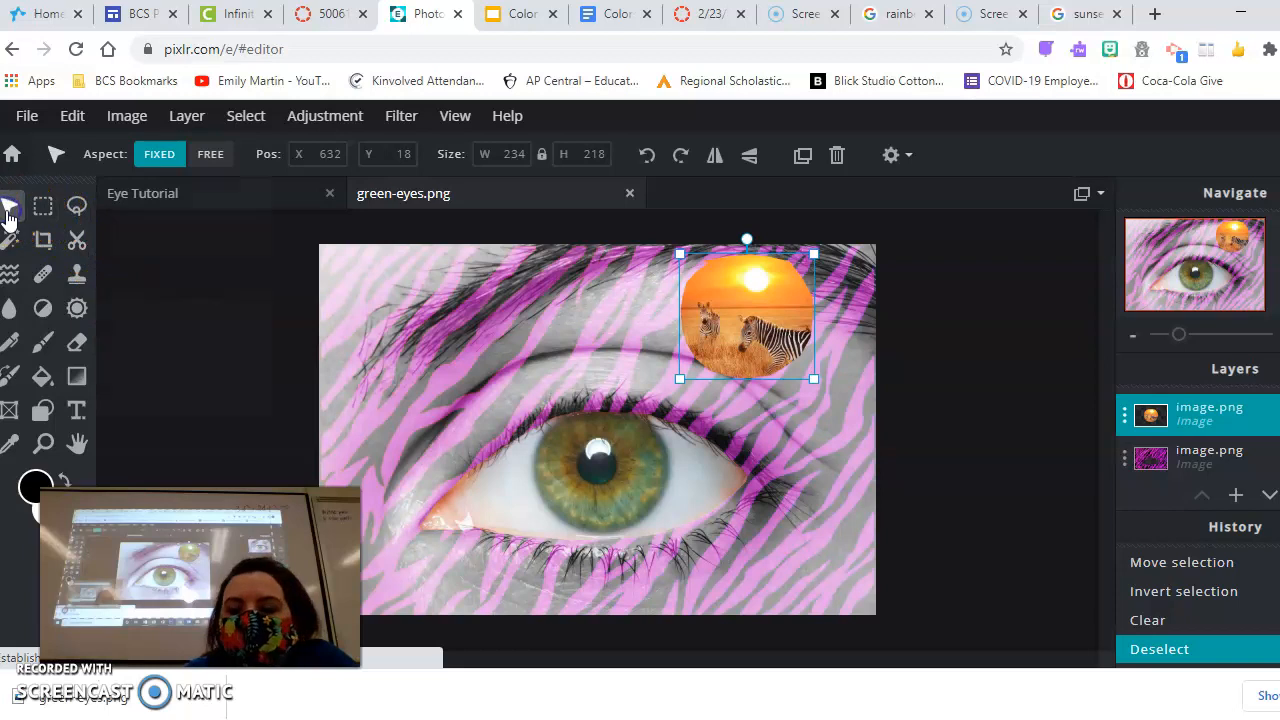
pyautogui.moveTo(752, 305); pyautogui.dragTo(608, 458)
pyautogui.press('Left')
pyautogui.press('Left')
pyautogui.press('Left')
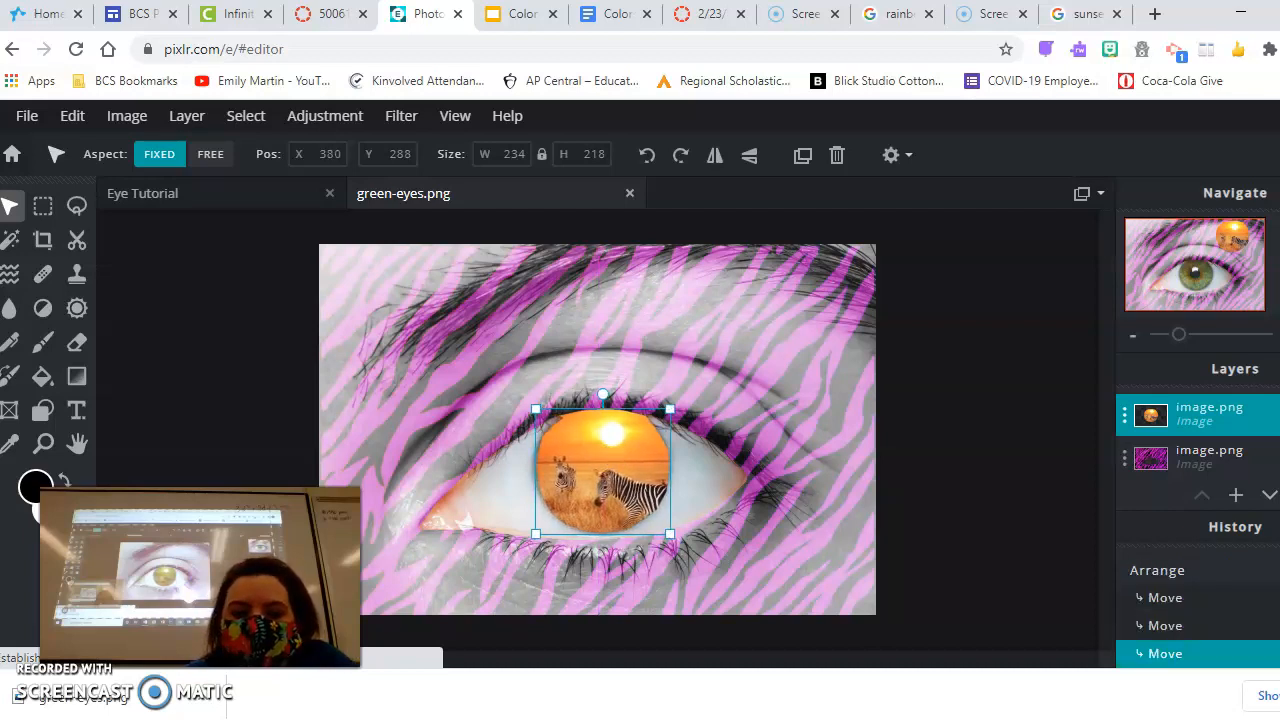
pyautogui.press('Up')
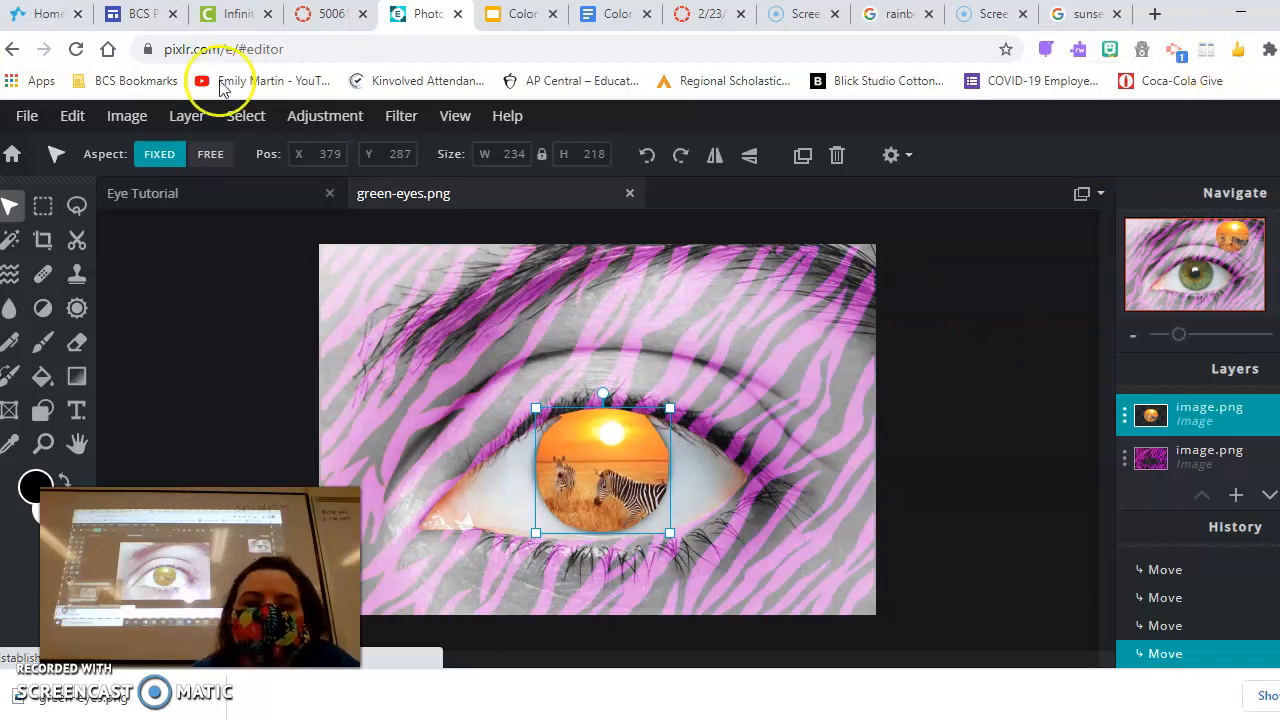
pyautogui.click(45, 210)
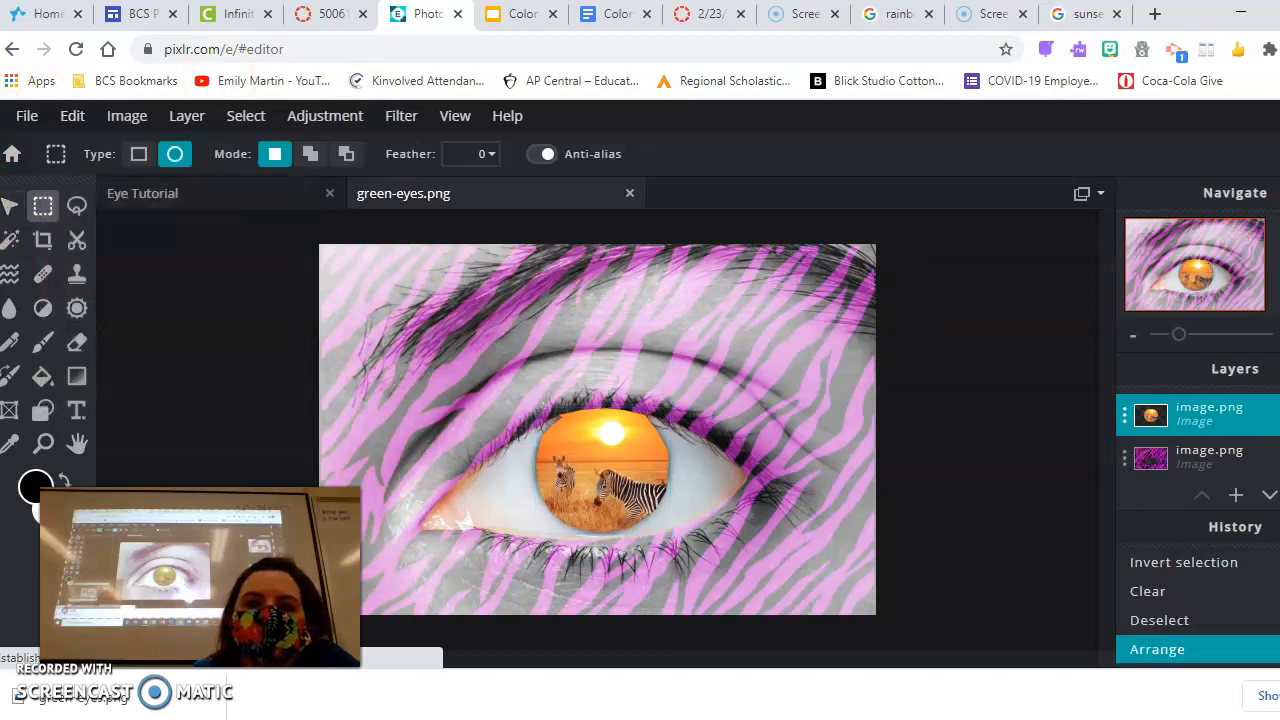
# - Try the Difference, Alpha, Saturation and Color-burn blend modes on the circular zebra layer
pyautogui.click(11, 209)
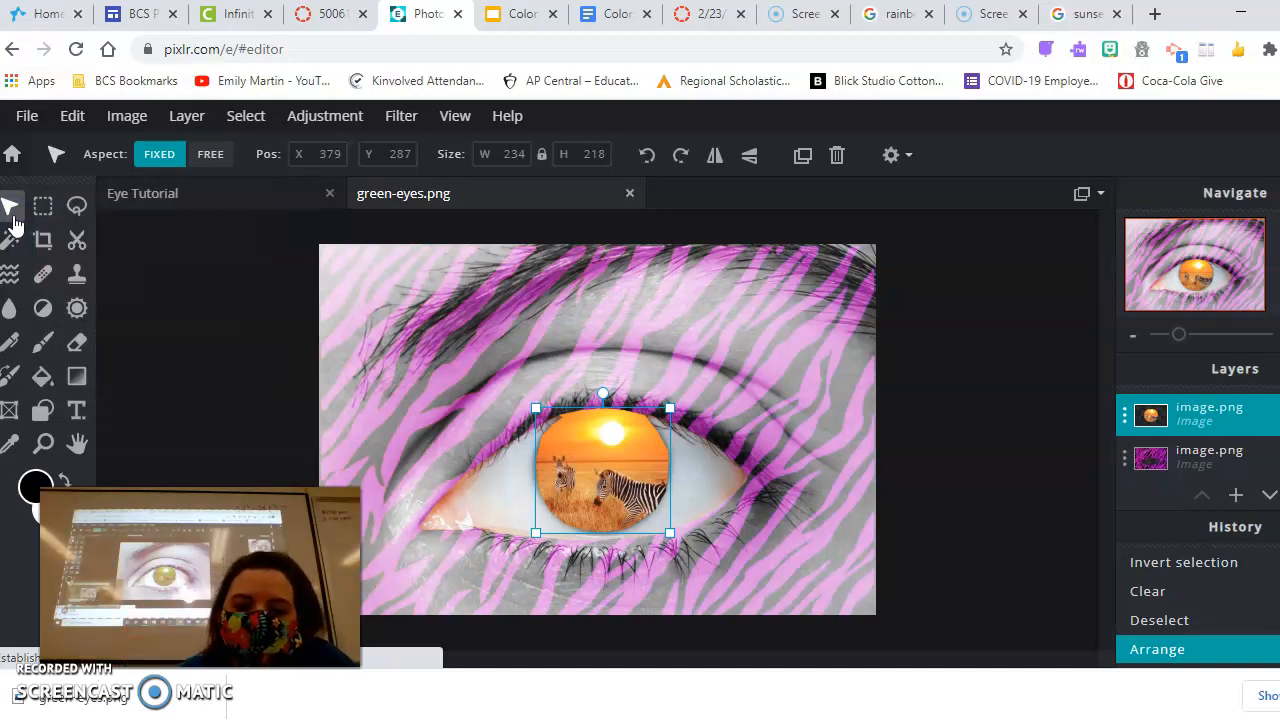
pyautogui.click(1172, 428)
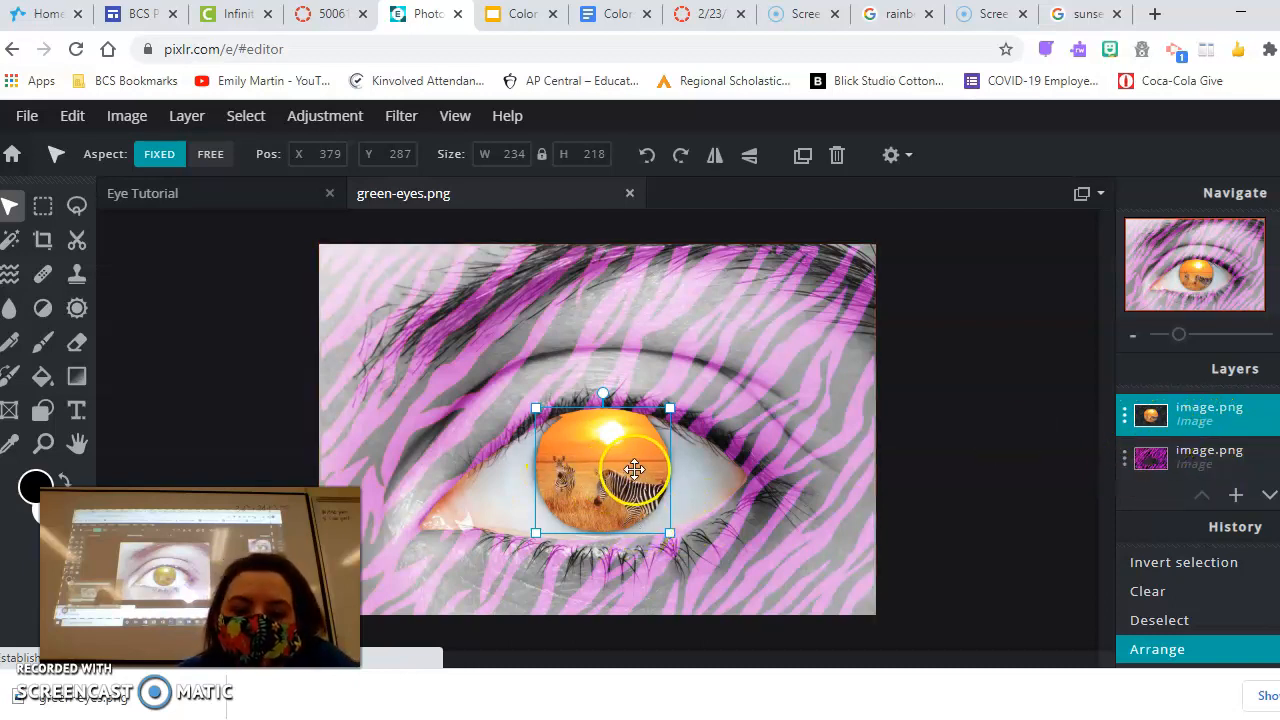
pyautogui.click(1122, 410)
pyautogui.click(1063, 405)
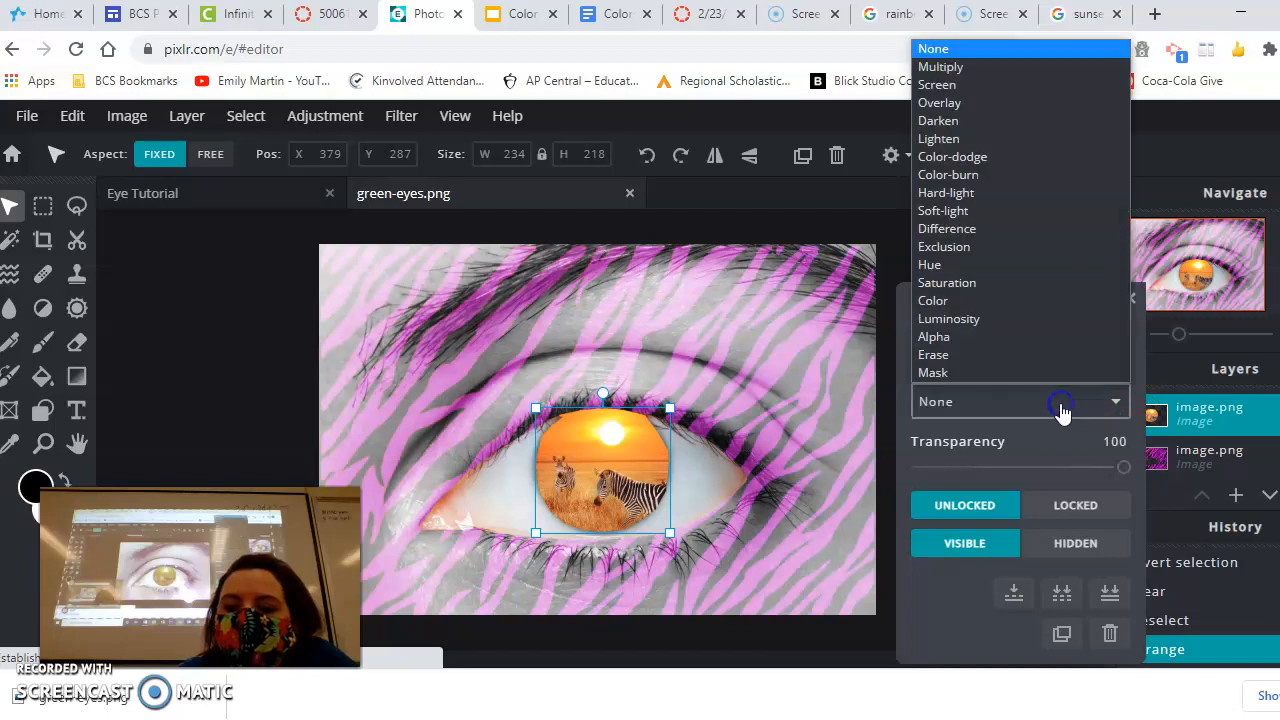
pyautogui.click(988, 230)
pyautogui.click(988, 398)
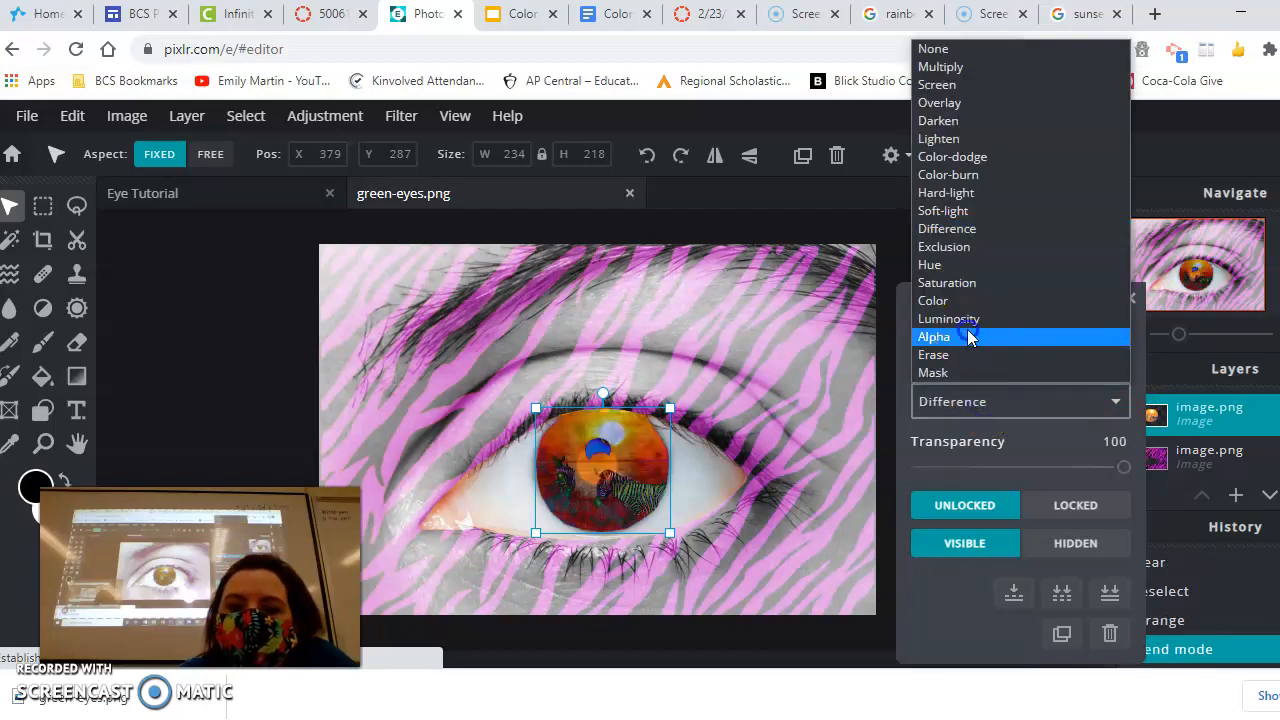
pyautogui.click(974, 337)
pyautogui.click(994, 410)
pyautogui.click(974, 291)
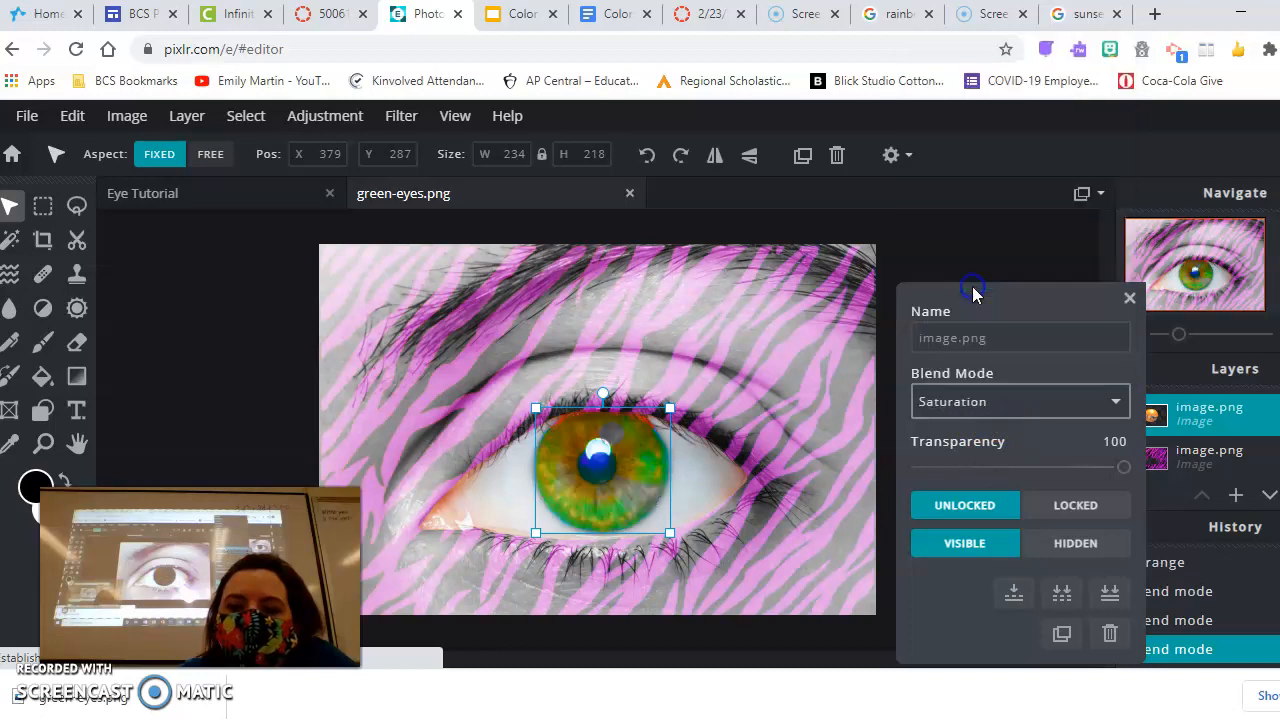
pyautogui.click(994, 412)
pyautogui.click(976, 174)
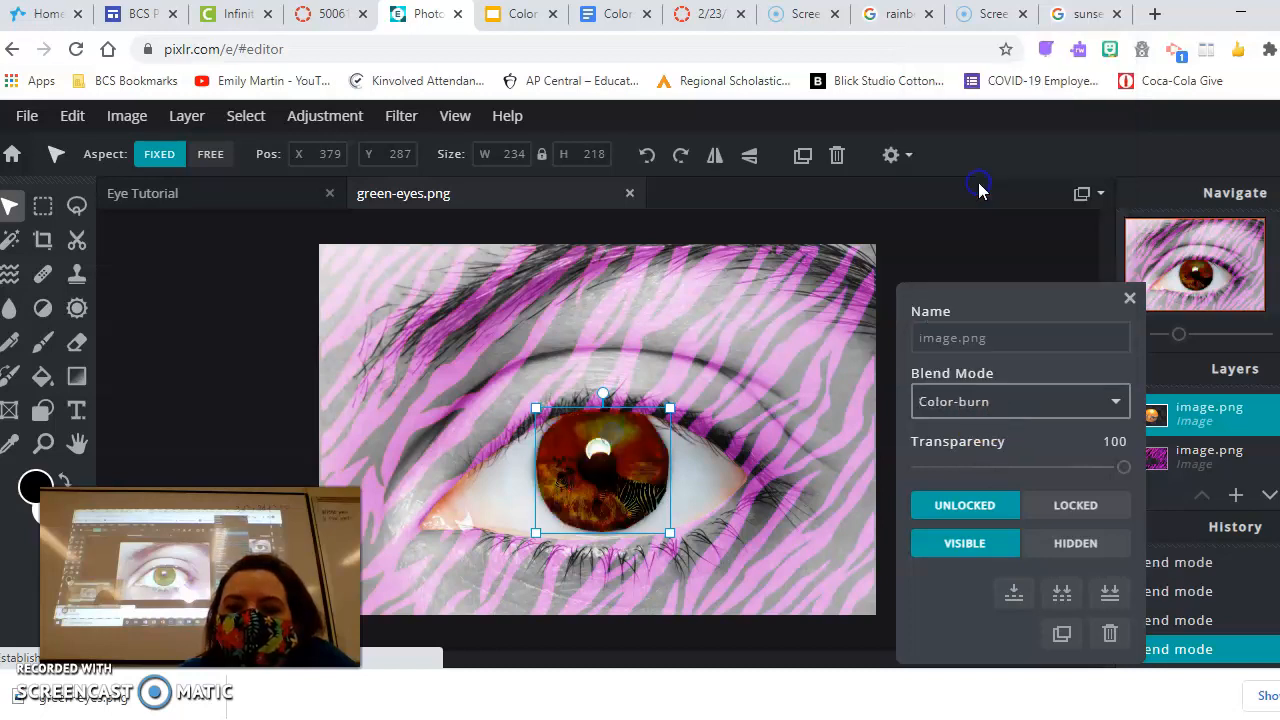
# - Set the circular zebra layer's blend mode to Overlay and close its layer settings
pyautogui.click(1008, 402)
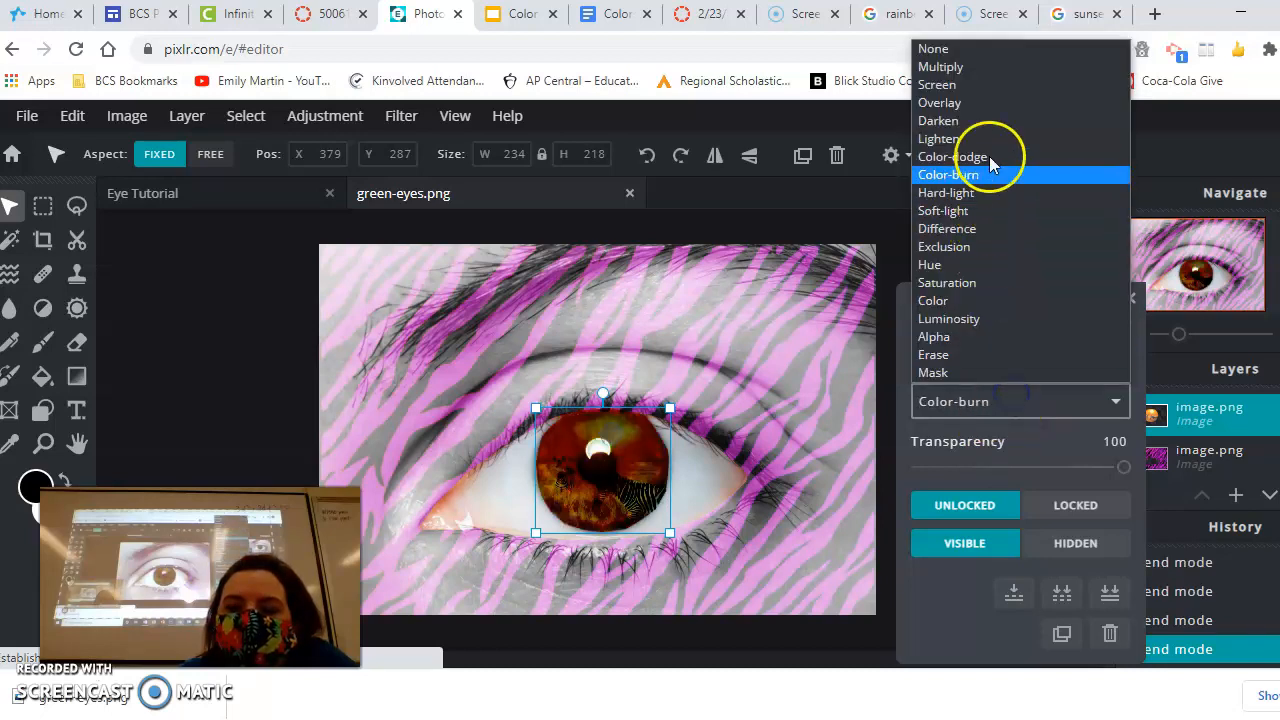
pyautogui.click(1001, 104)
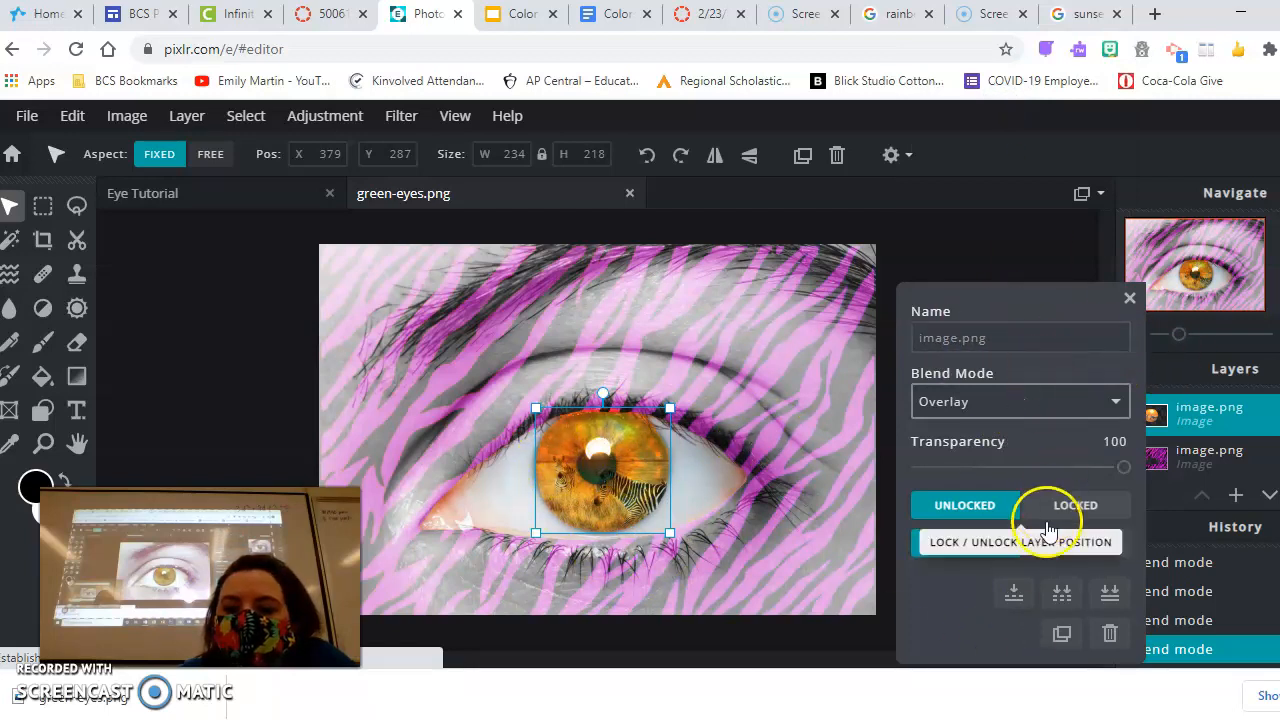
pyautogui.click(1130, 297)
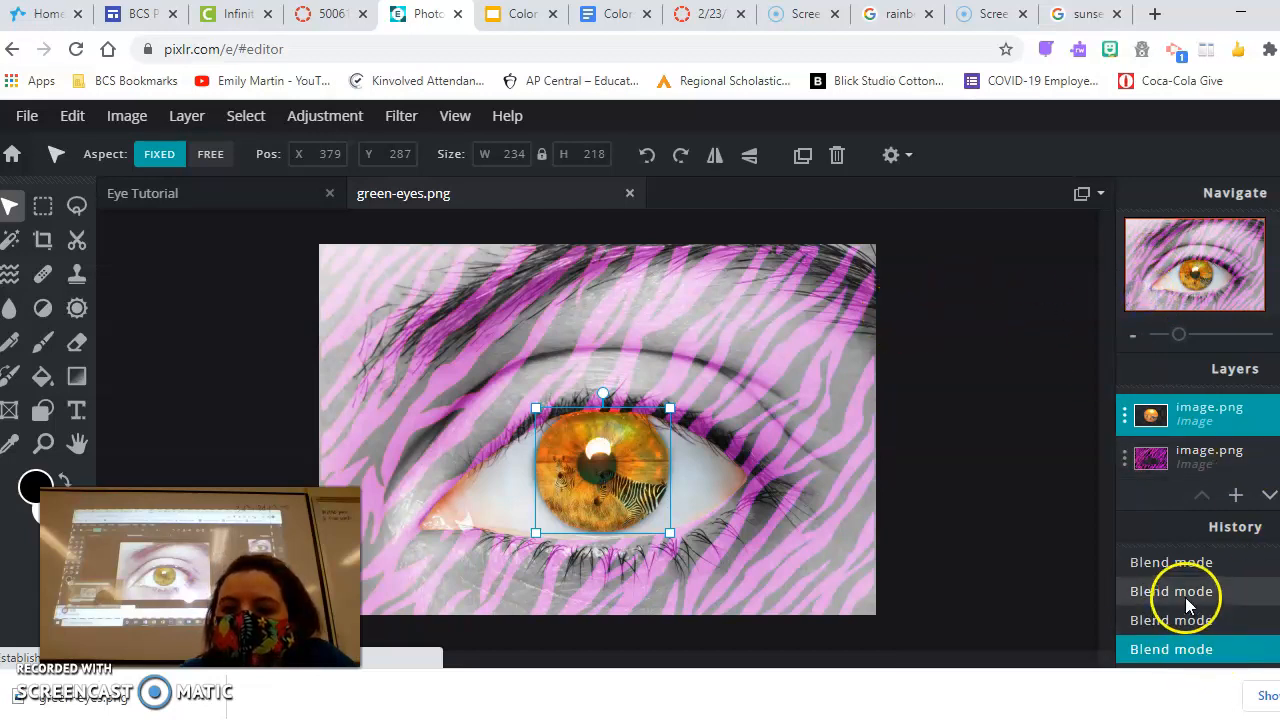
# - Step back through the history to the Arrange state, removing the blend mode changes from the circular zebra layer
pyautogui.click(1205, 562)
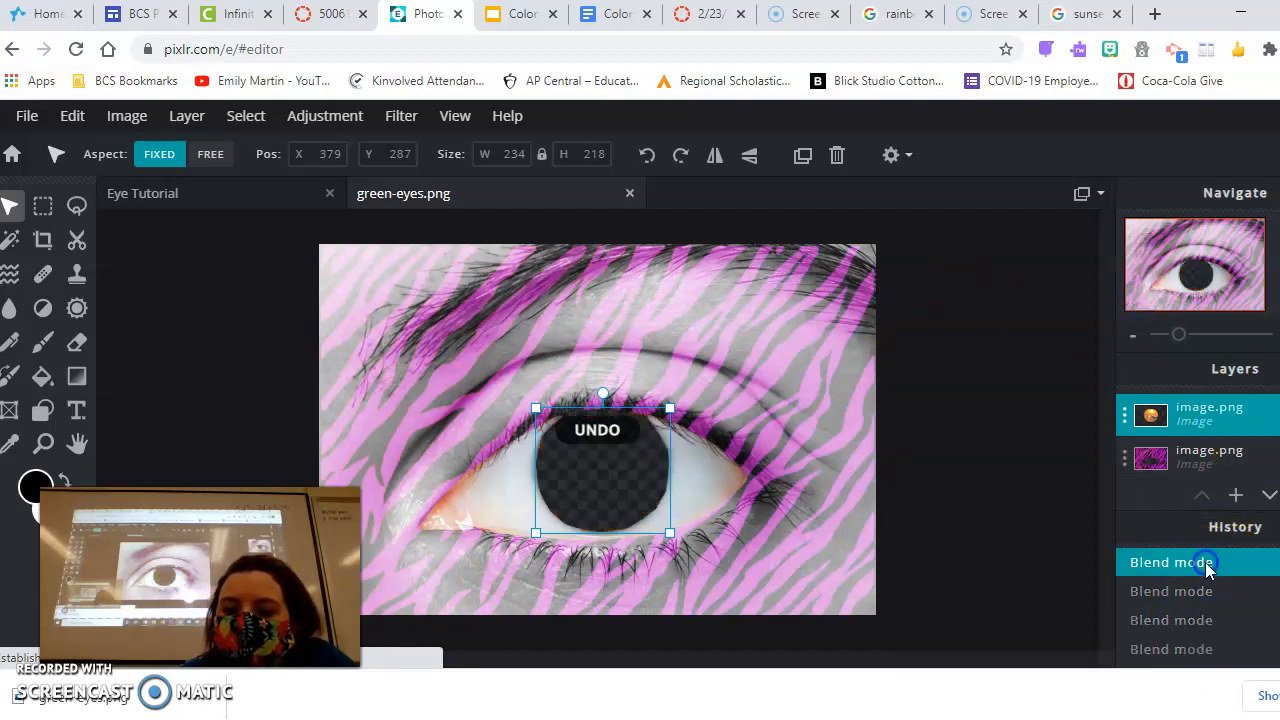
pyautogui.scroll(4, 1205, 562)
pyautogui.scroll(-2, 1200, 601)
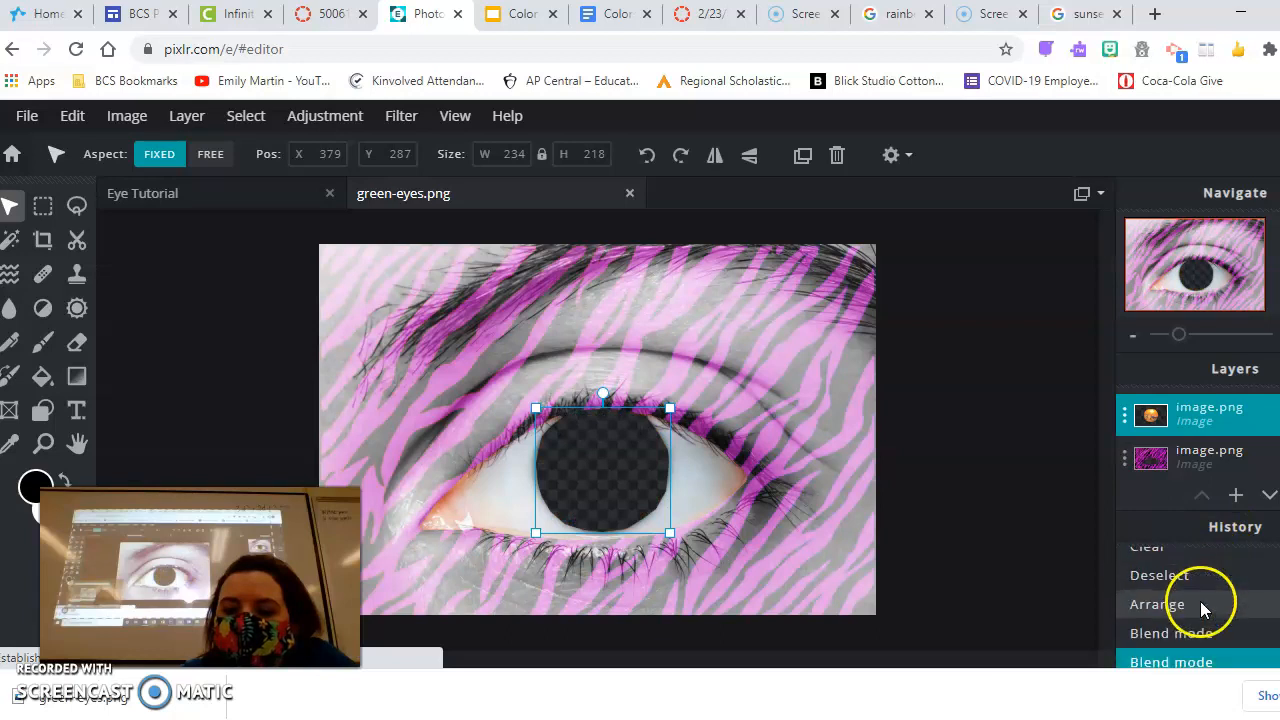
pyautogui.click(1197, 635)
pyautogui.click(1184, 603)
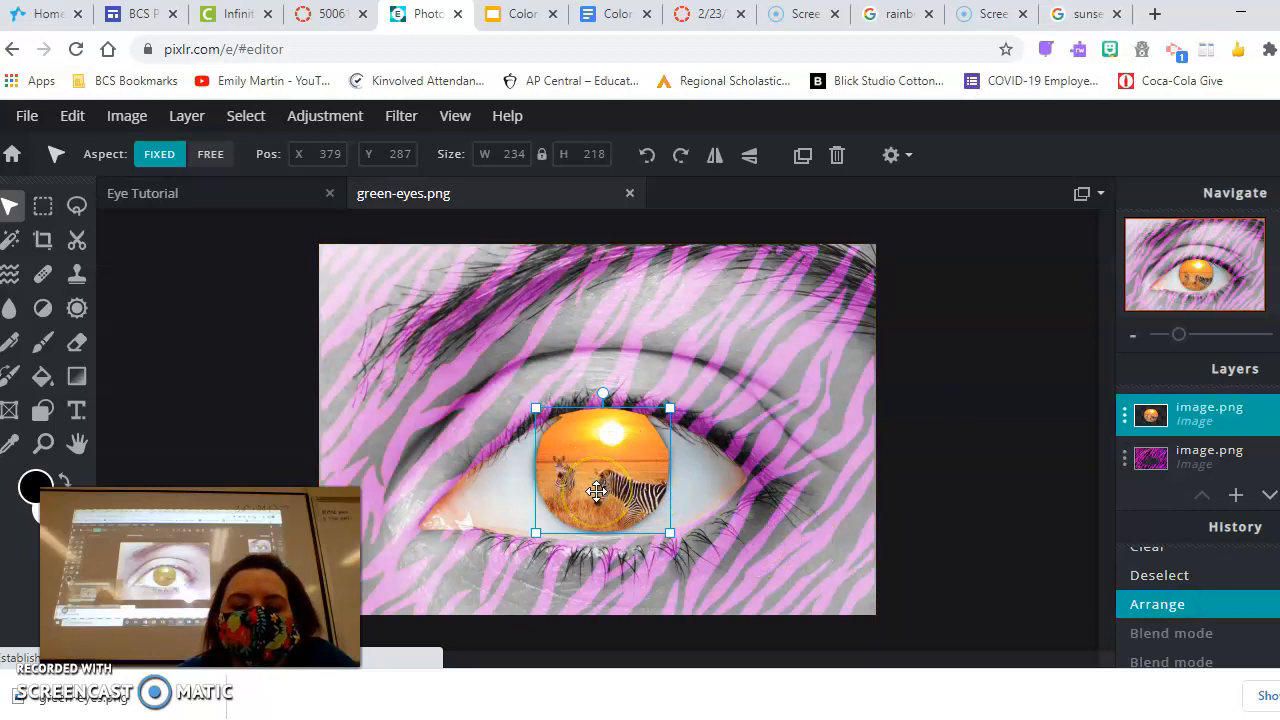
# - Set the circular zebra layer's transparency to 57, close its layer settings, and dismiss the premium ad
pyautogui.doubleClick(1189, 414)
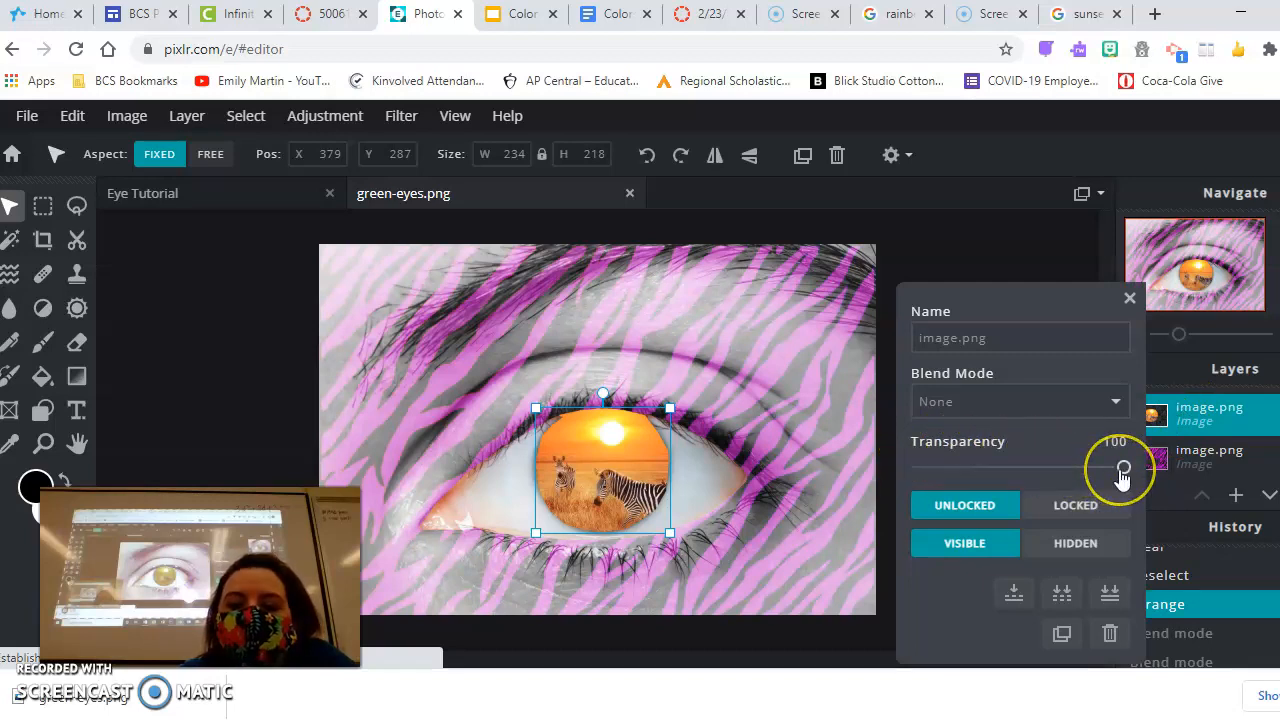
pyautogui.moveTo(1114, 476); pyautogui.dragTo(886, 511)
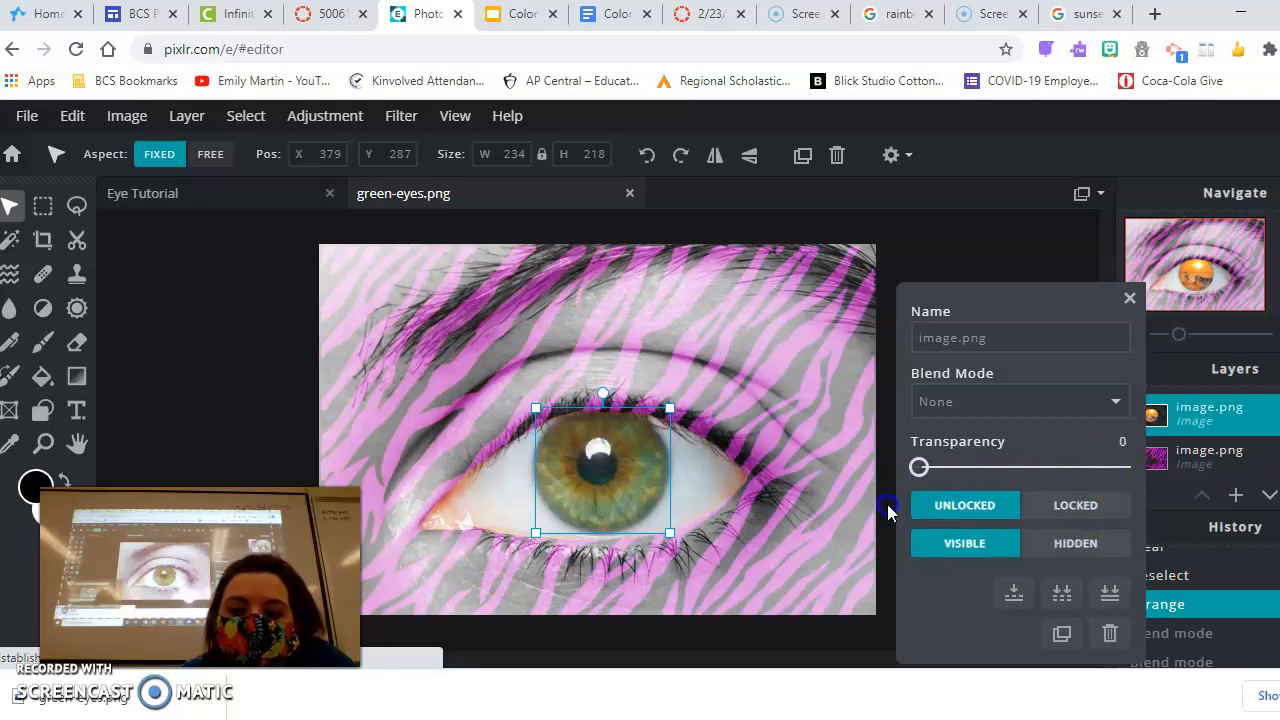
pyautogui.moveTo(894, 510); pyautogui.dragTo(955, 489)
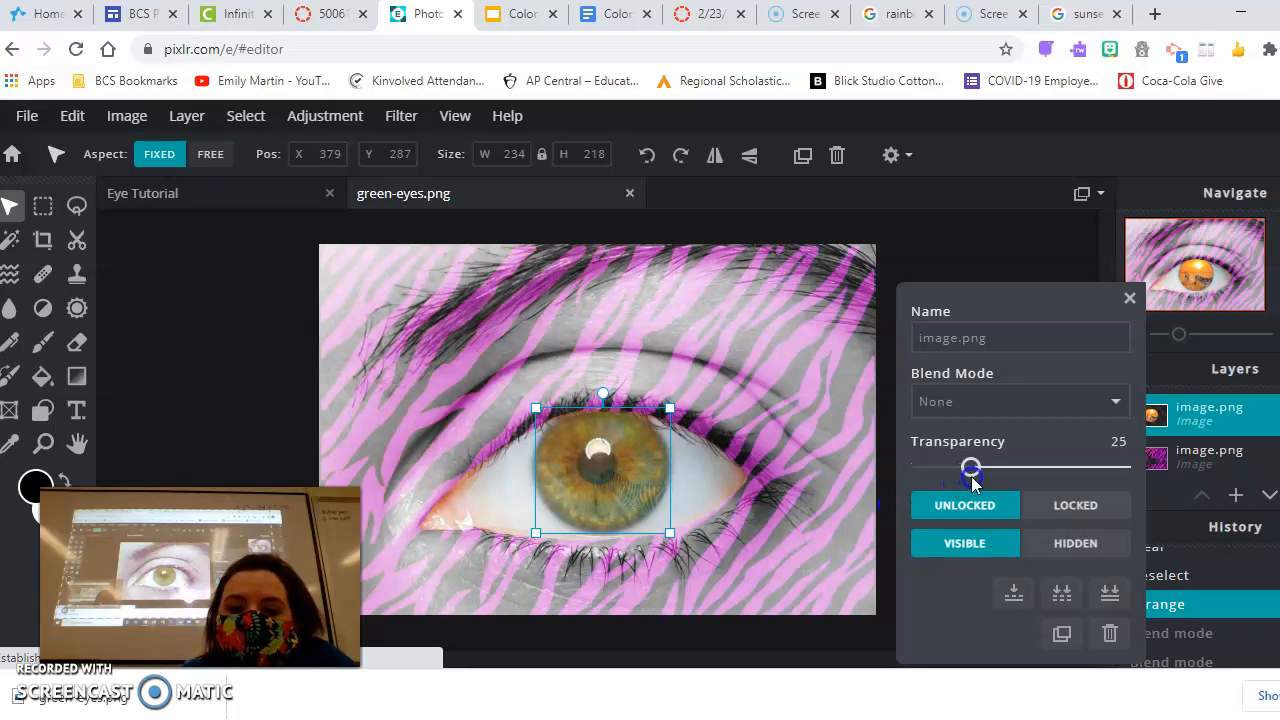
pyautogui.moveTo(999, 472); pyautogui.dragTo(1020, 470)
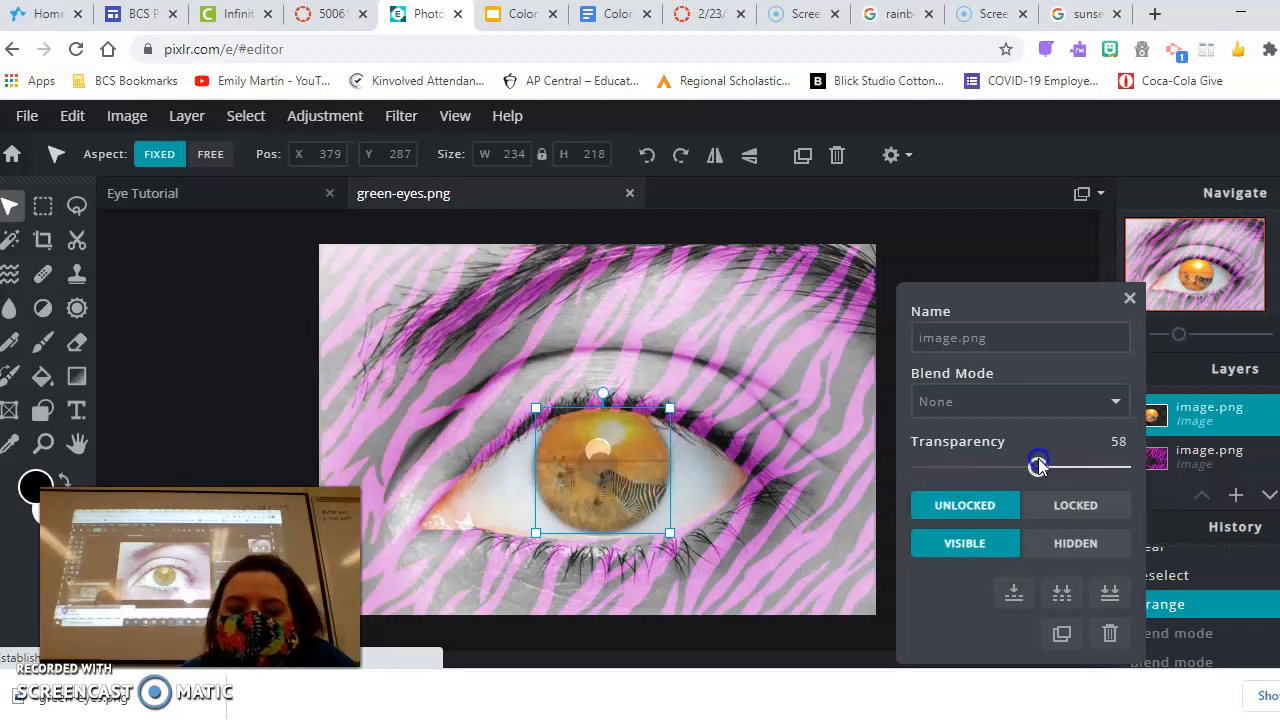
pyautogui.moveTo(1038, 463); pyautogui.dragTo(1040, 462)
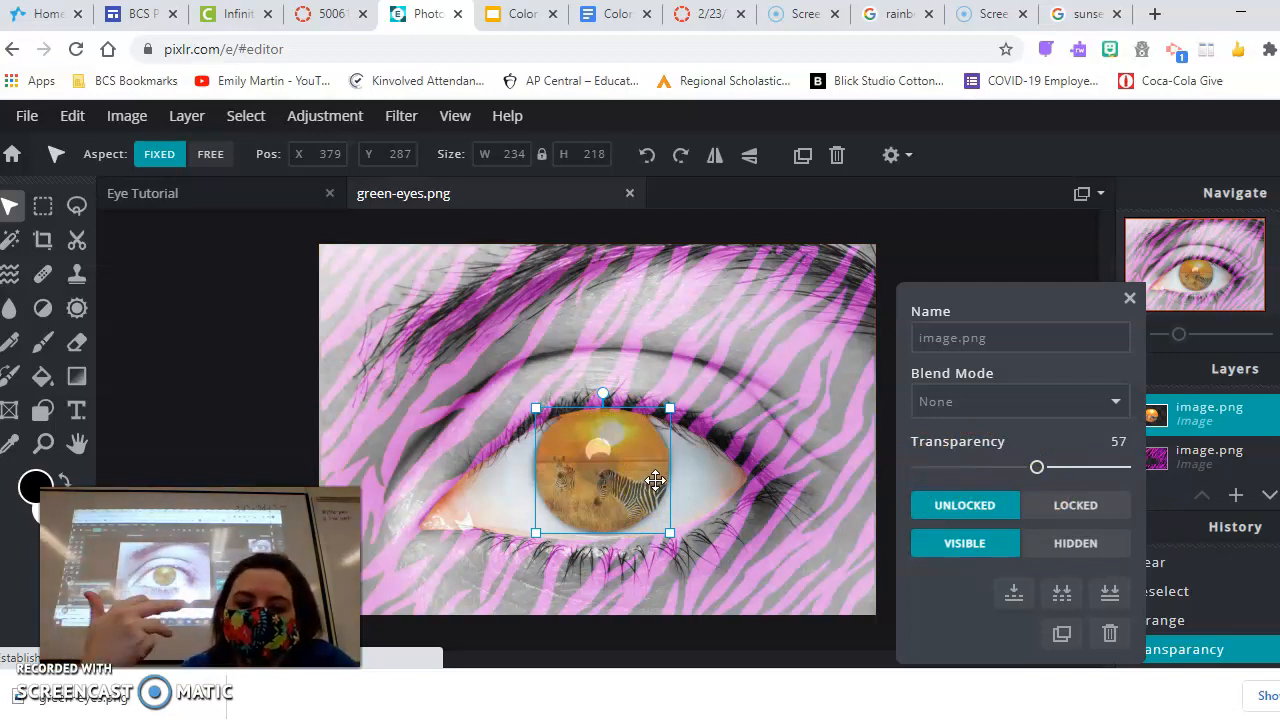
pyautogui.click(1129, 300)
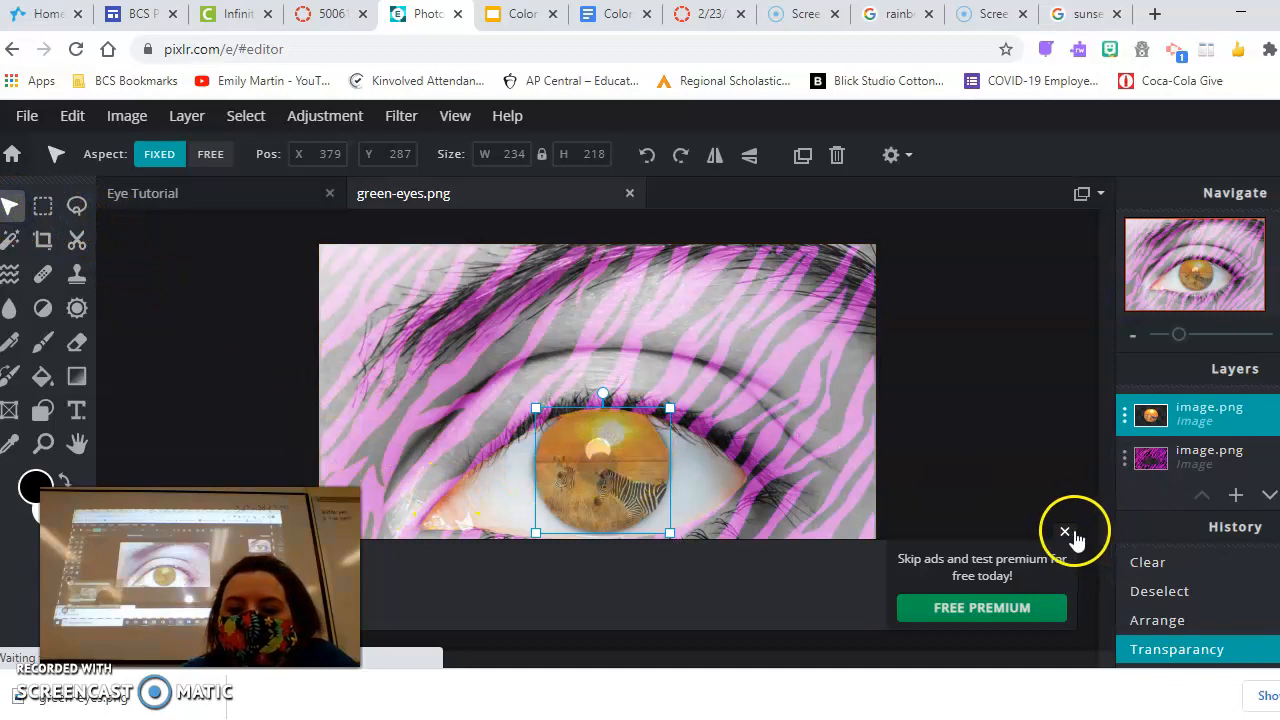
pyautogui.click(1068, 534)
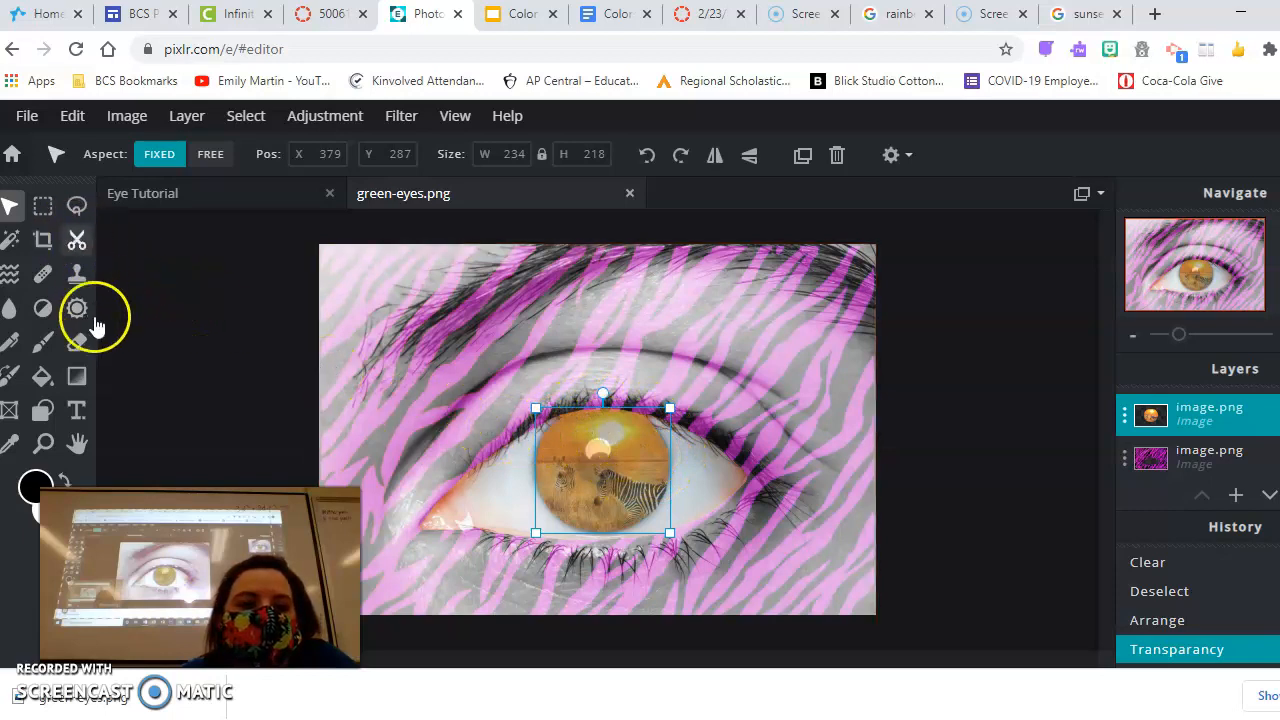
# - Activate the Eraser tool and review its brush size and softness settings
pyautogui.click(76, 350)
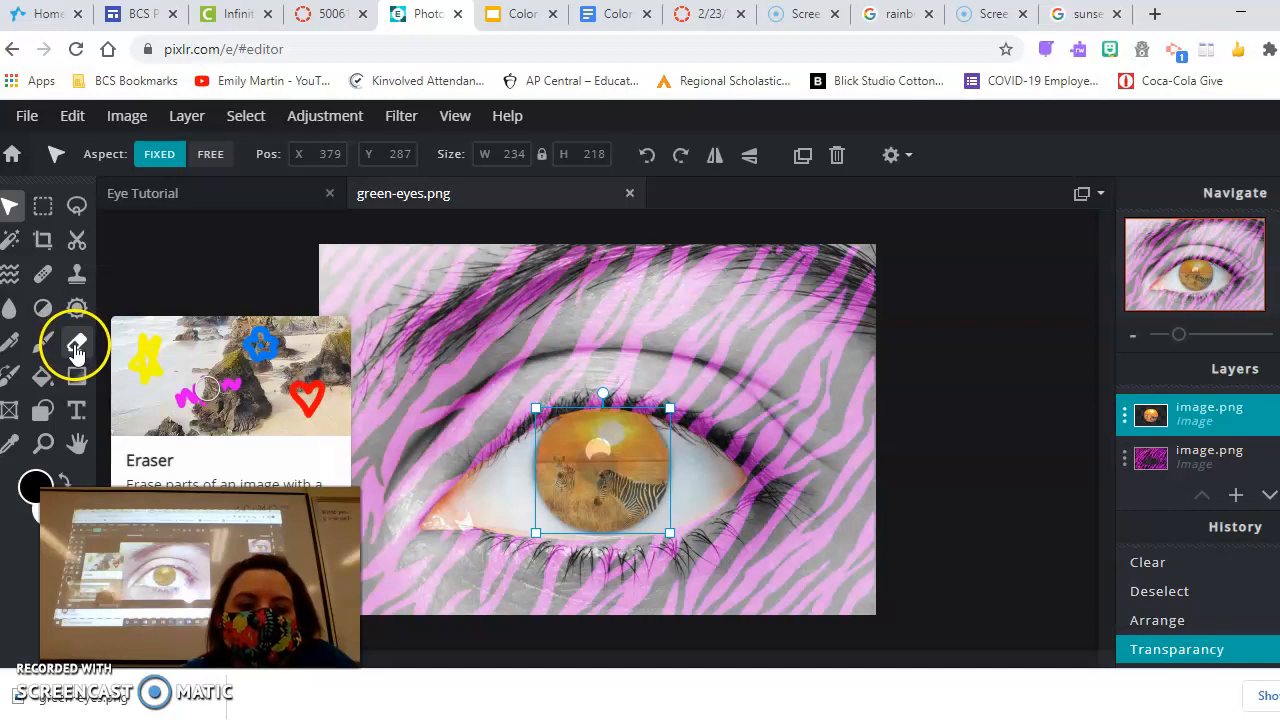
pyautogui.click(76, 350)
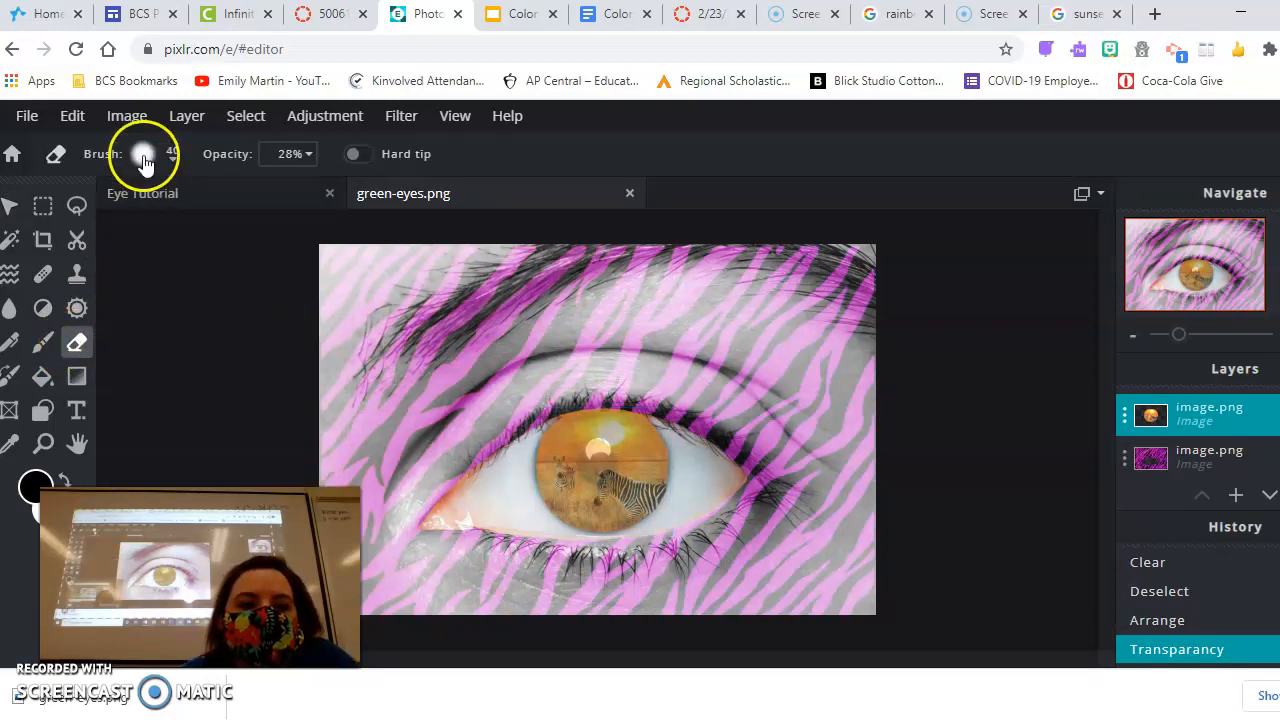
pyautogui.click(143, 157)
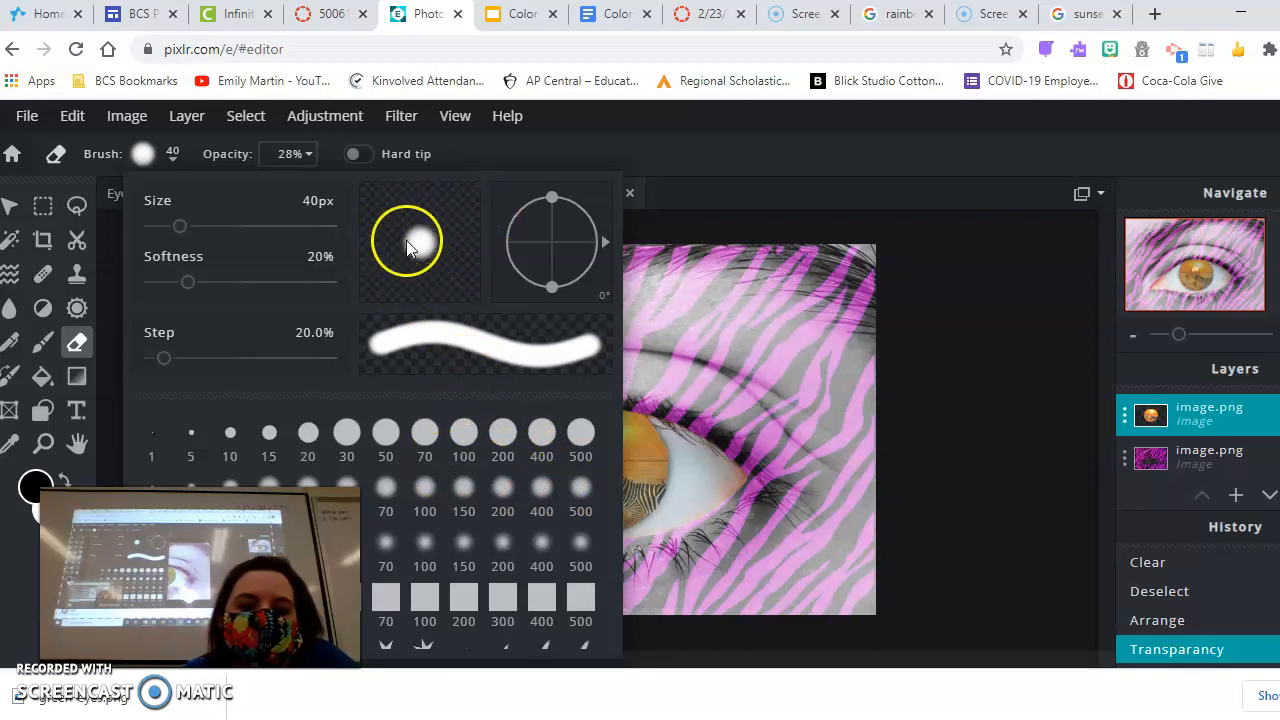
pyautogui.click(675, 207)
# - Try erasing across the upper part of the circular zebra cutout at 100% eraser opacity, and undo the stroke
pyautogui.click(309, 156)
pyautogui.moveTo(177, 192); pyautogui.dragTo(306, 192)
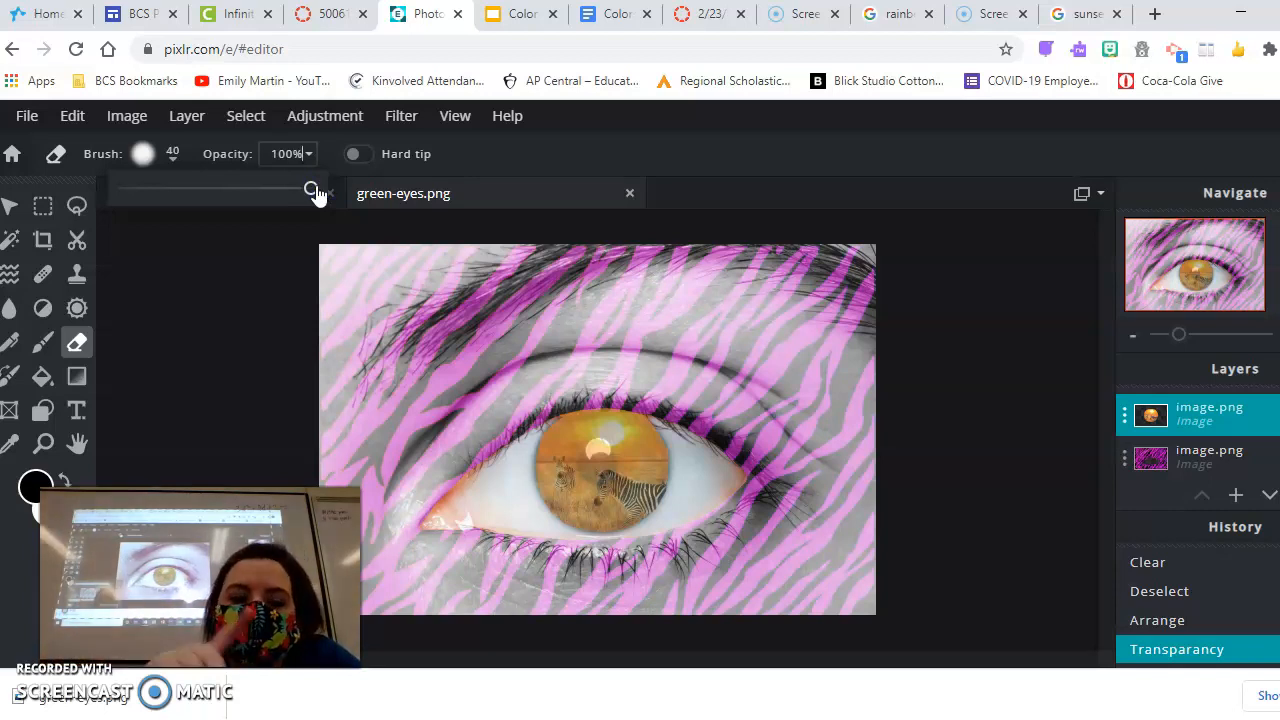
pyautogui.click(320, 192)
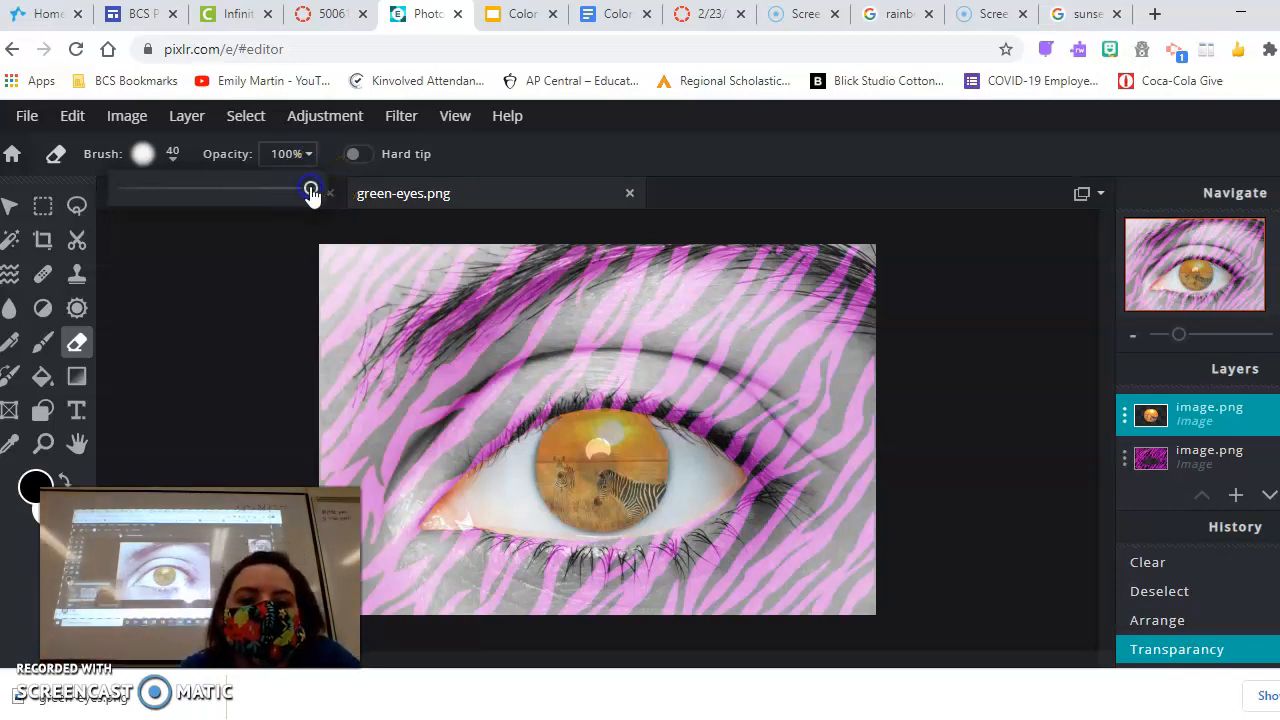
pyautogui.moveTo(316, 191); pyautogui.dragTo(306, 193)
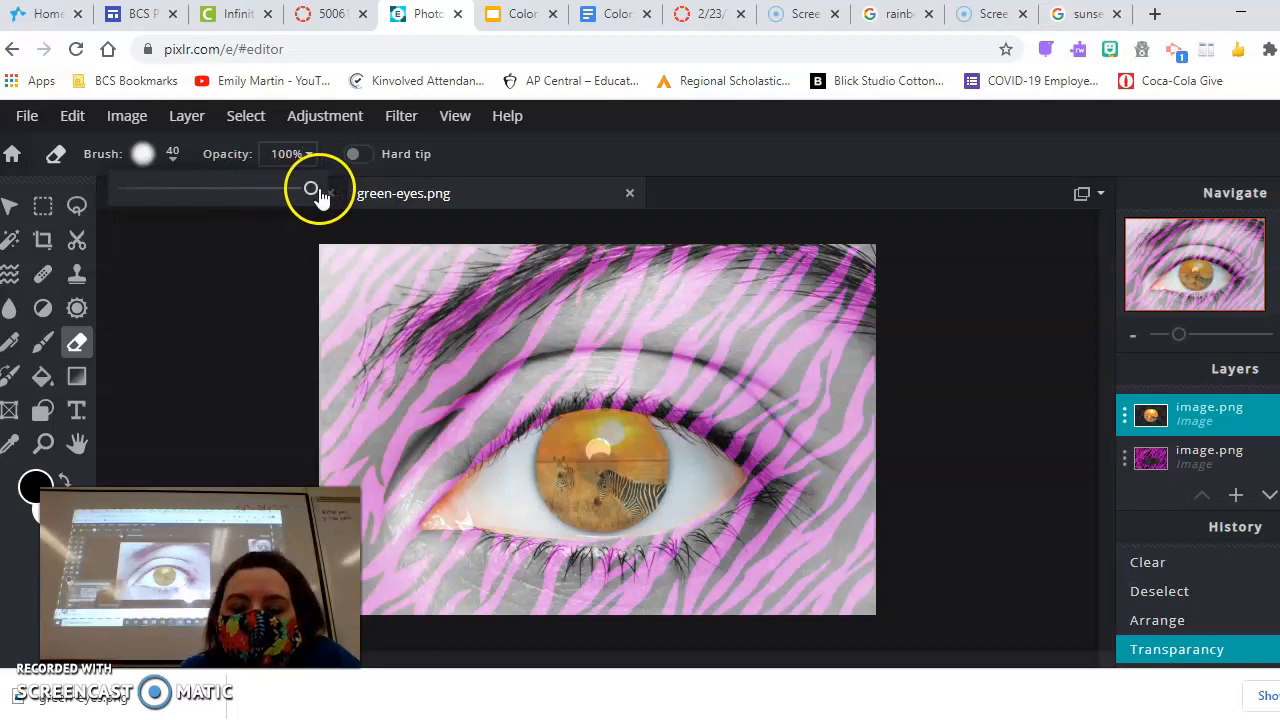
pyautogui.moveTo(516, 460); pyautogui.dragTo(966, 437)
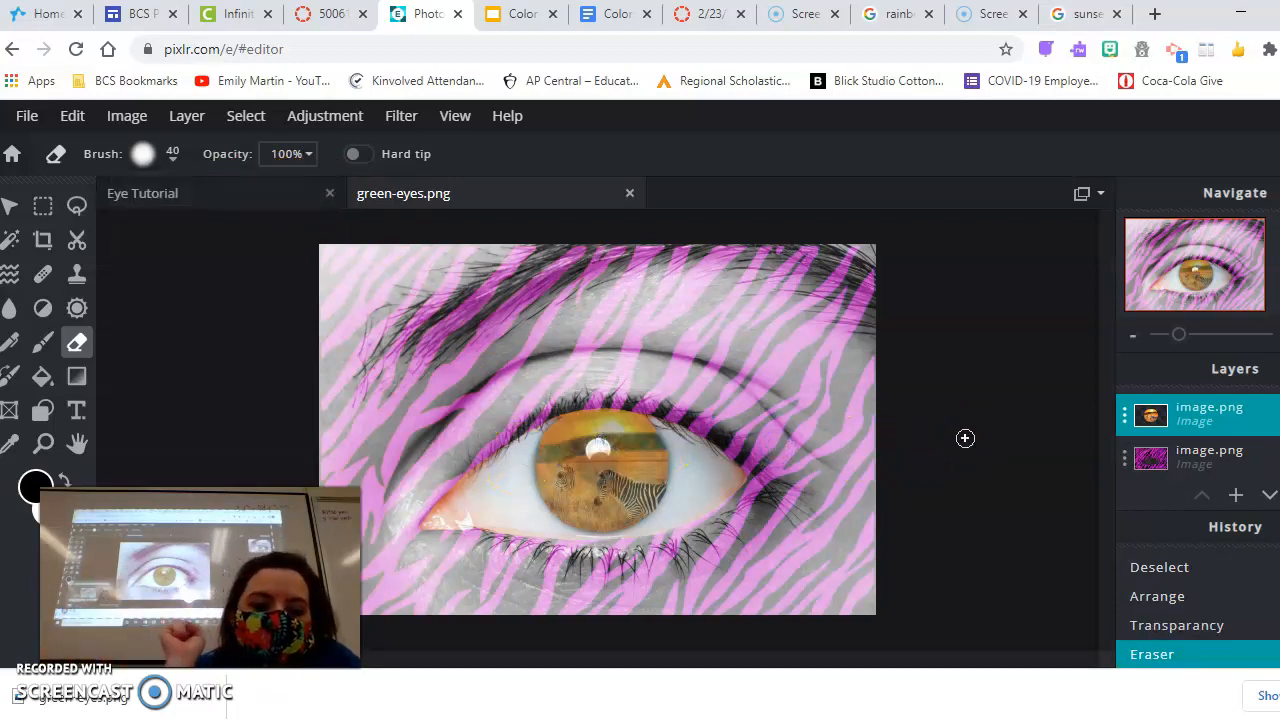
pyautogui.click(1178, 625)
# - Set the eraser opacity to 28% and softly erase across the circular zebra cutout and around its edges with the 40 px brush
pyautogui.click(305, 154)
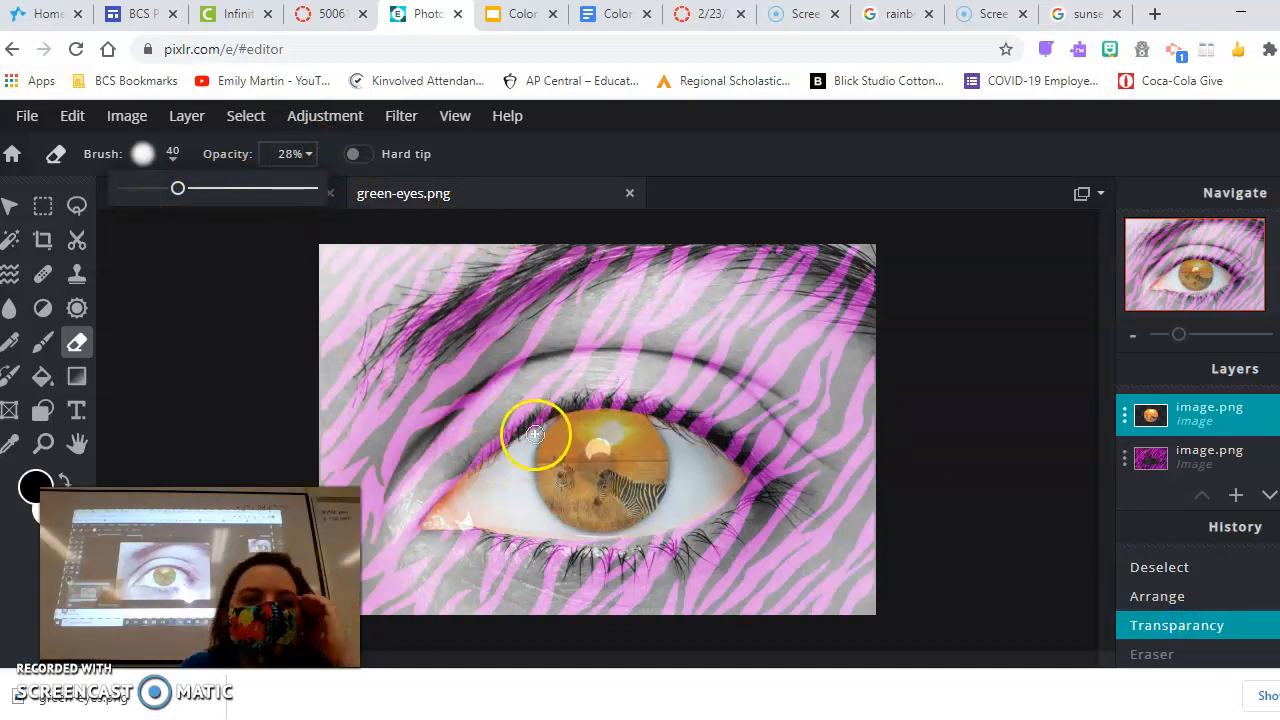
pyautogui.moveTo(535, 433)
pyautogui.mouseDown()
pyautogui.moveTo(593, 420)
pyautogui.moveTo(697, 445)
pyautogui.mouseUp()
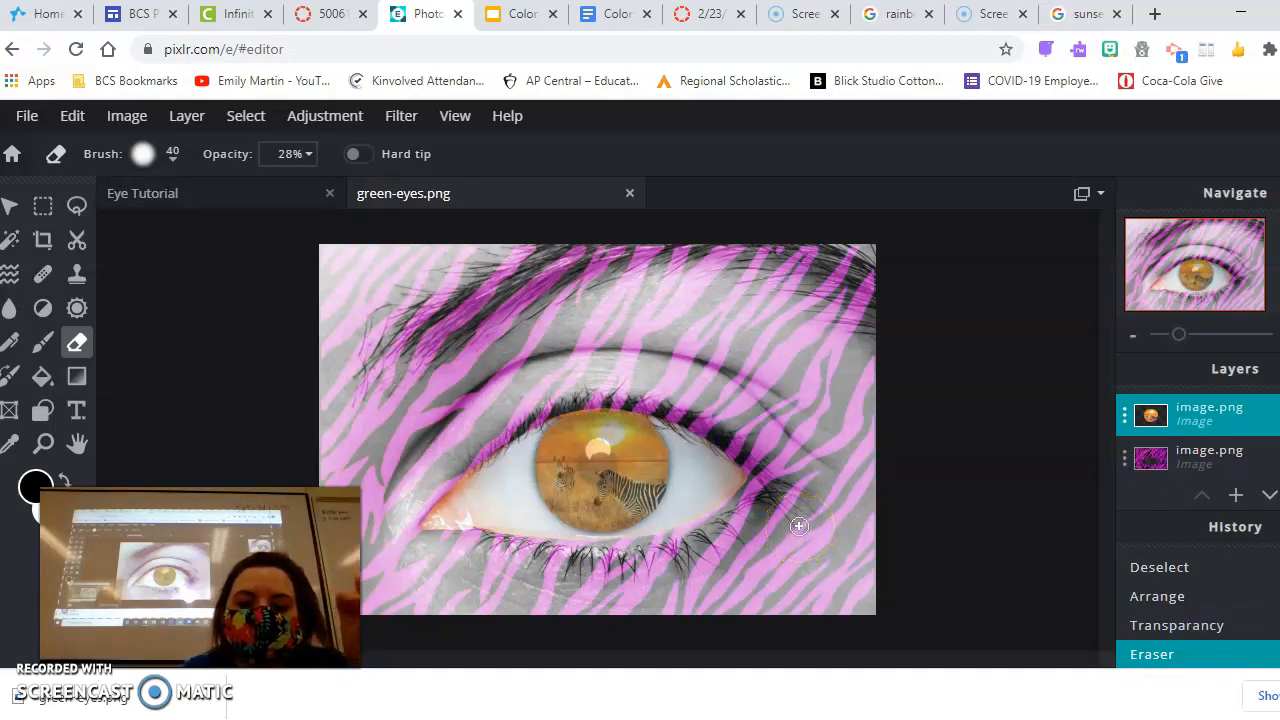
pyautogui.moveTo(551, 465)
pyautogui.mouseDown()
pyautogui.moveTo(538, 438)
pyautogui.moveTo(617, 429)
pyautogui.moveTo(702, 452)
pyautogui.mouseUp()
pyautogui.moveTo(529, 440)
pyautogui.mouseDown()
pyautogui.moveTo(610, 437)
pyautogui.moveTo(710, 463)
pyautogui.mouseUp()
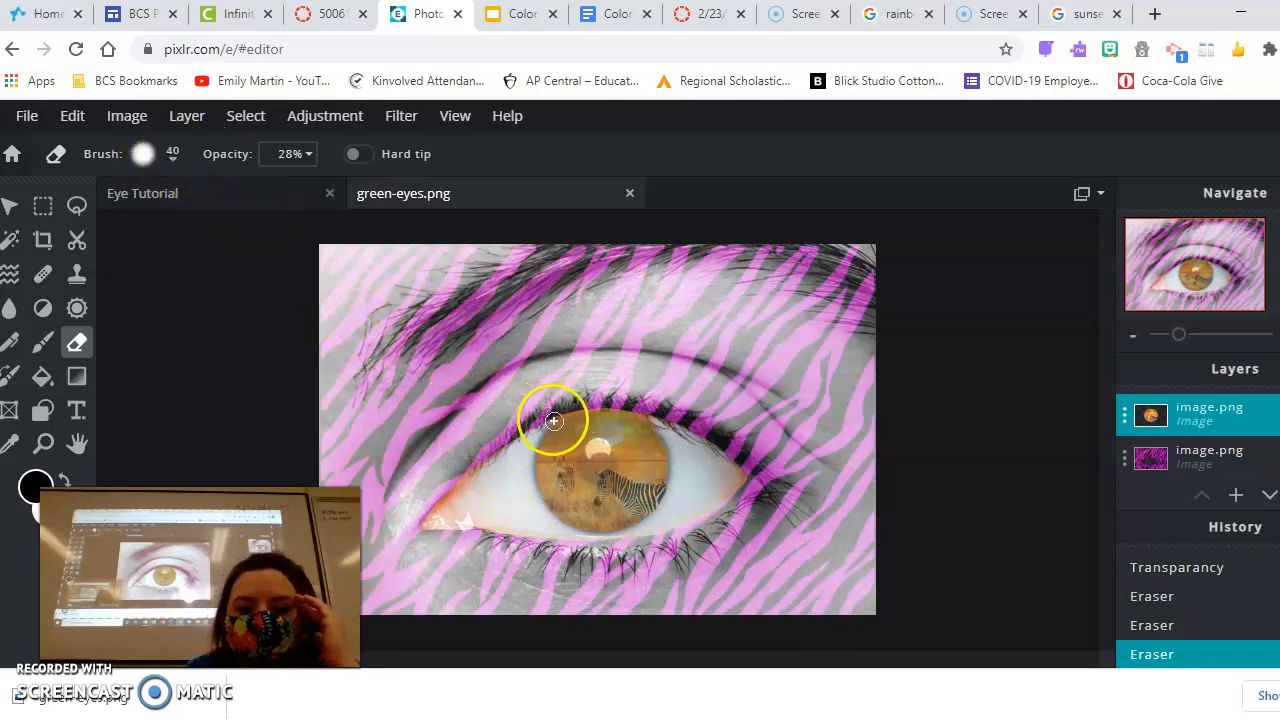
pyautogui.moveTo(555, 418)
pyautogui.mouseDown()
pyautogui.moveTo(532, 455)
pyautogui.moveTo(538, 439)
pyautogui.mouseUp()
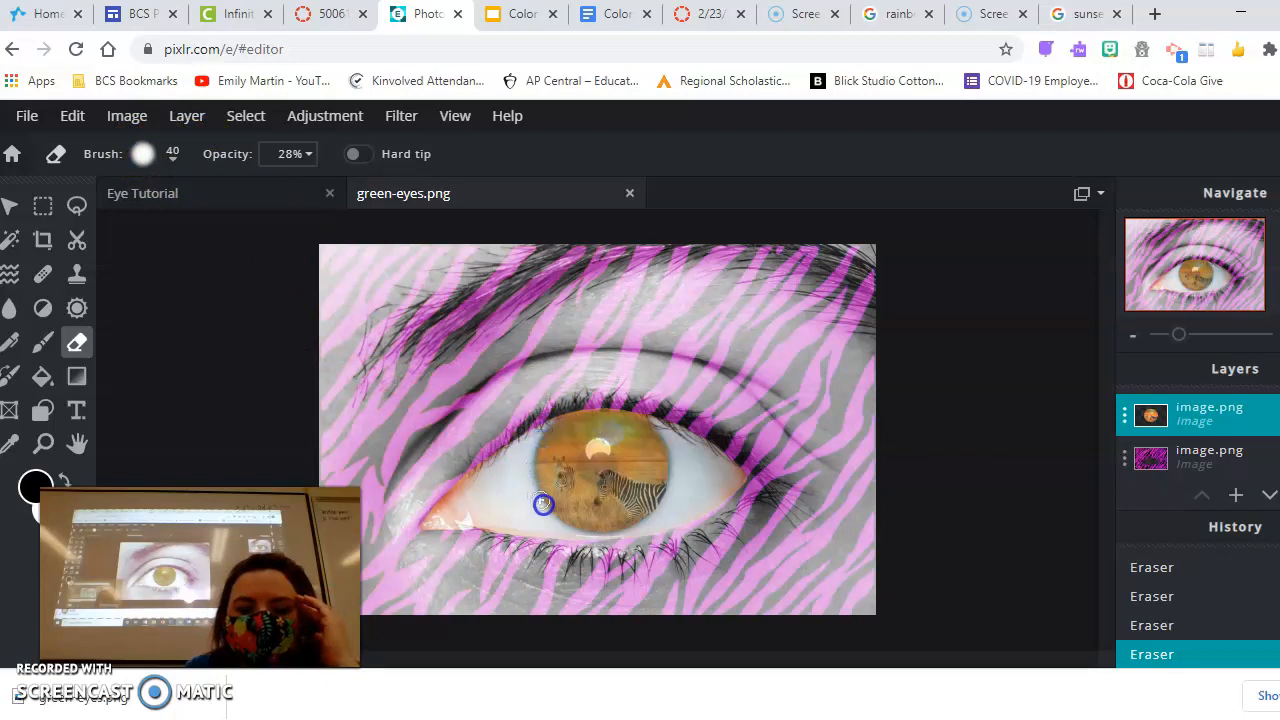
pyautogui.moveTo(646, 535); pyautogui.dragTo(644, 536)
pyautogui.moveTo(644, 411); pyautogui.dragTo(650, 417)
pyautogui.moveTo(655, 514)
pyautogui.mouseDown()
pyautogui.moveTo(694, 446)
pyautogui.moveTo(693, 414)
pyautogui.moveTo(671, 472)
pyautogui.mouseUp()
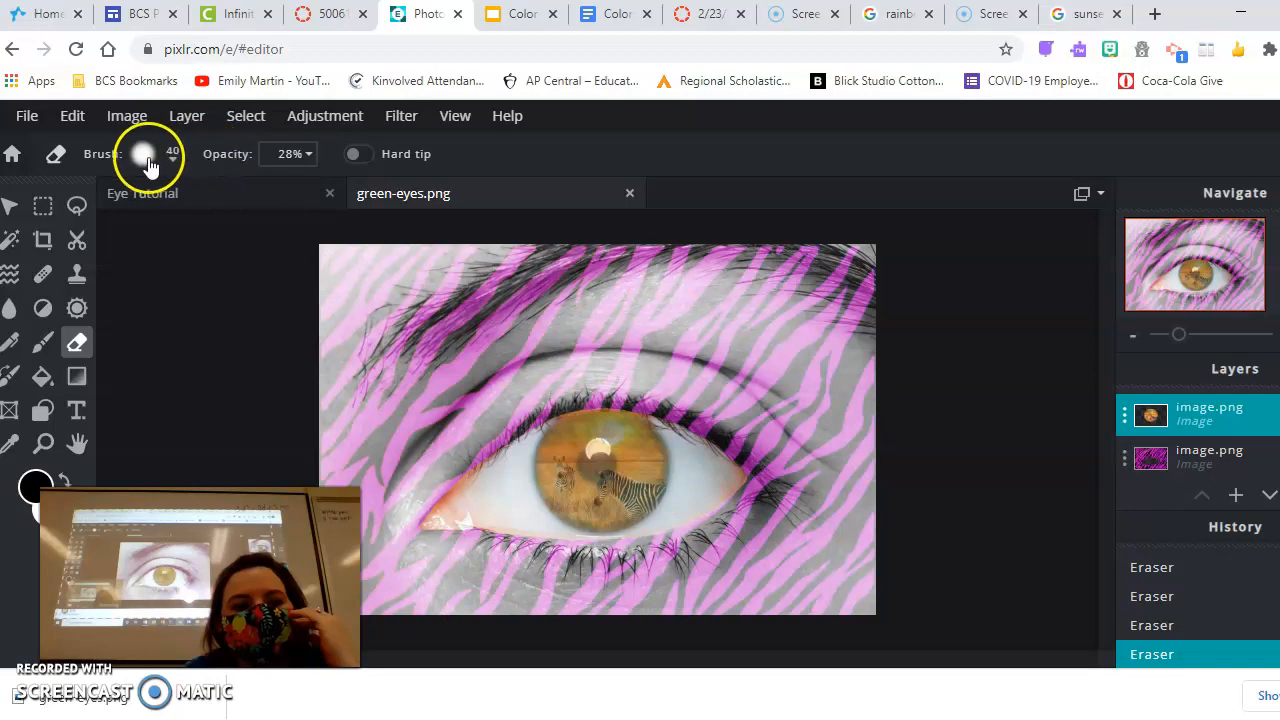
# - Try fading the whole circular zebra cutout with one dab of a 310 px eraser brush, and undo the dab
pyautogui.click(175, 167)
pyautogui.moveTo(186, 209); pyautogui.dragTo(385, 245)
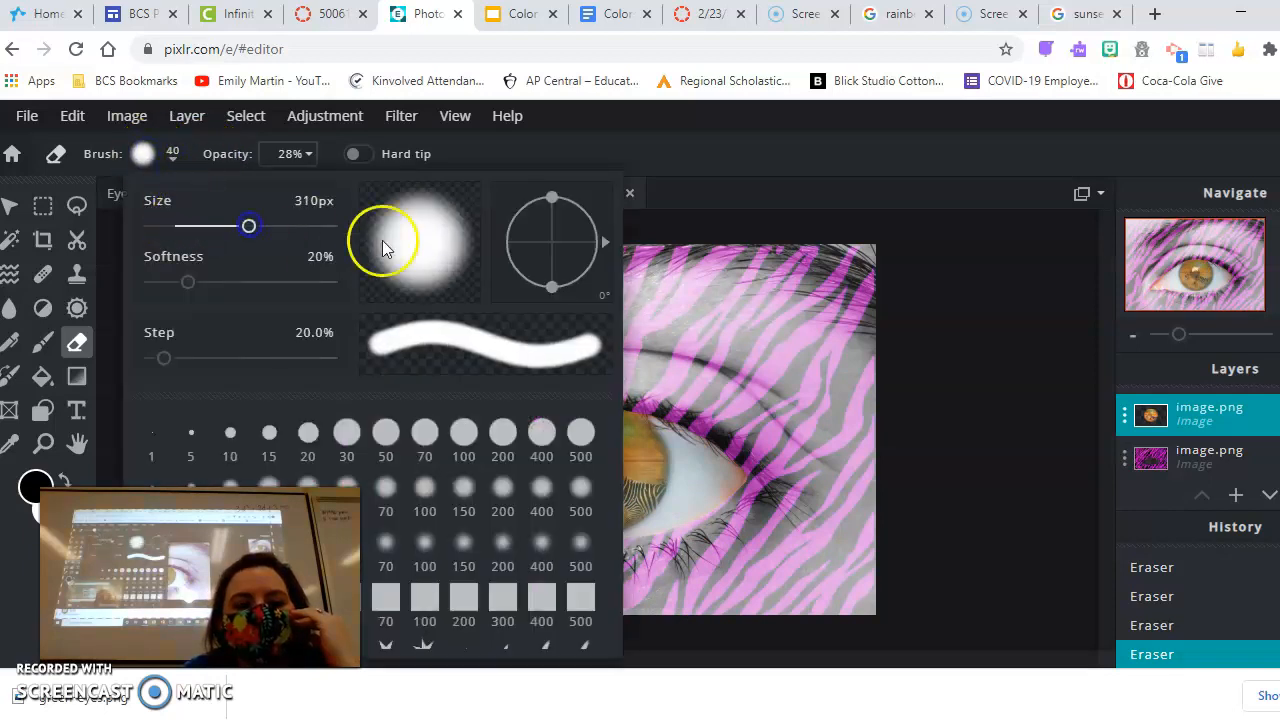
pyautogui.click(760, 404)
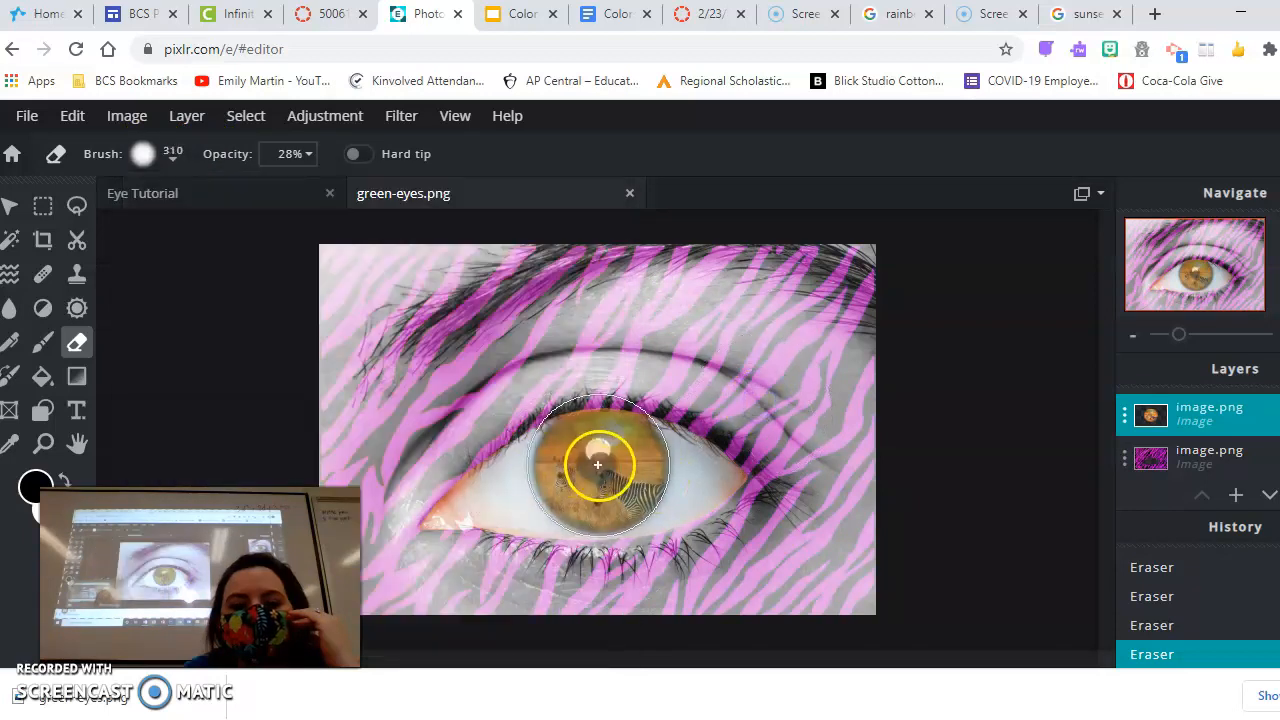
pyautogui.click(597, 466)
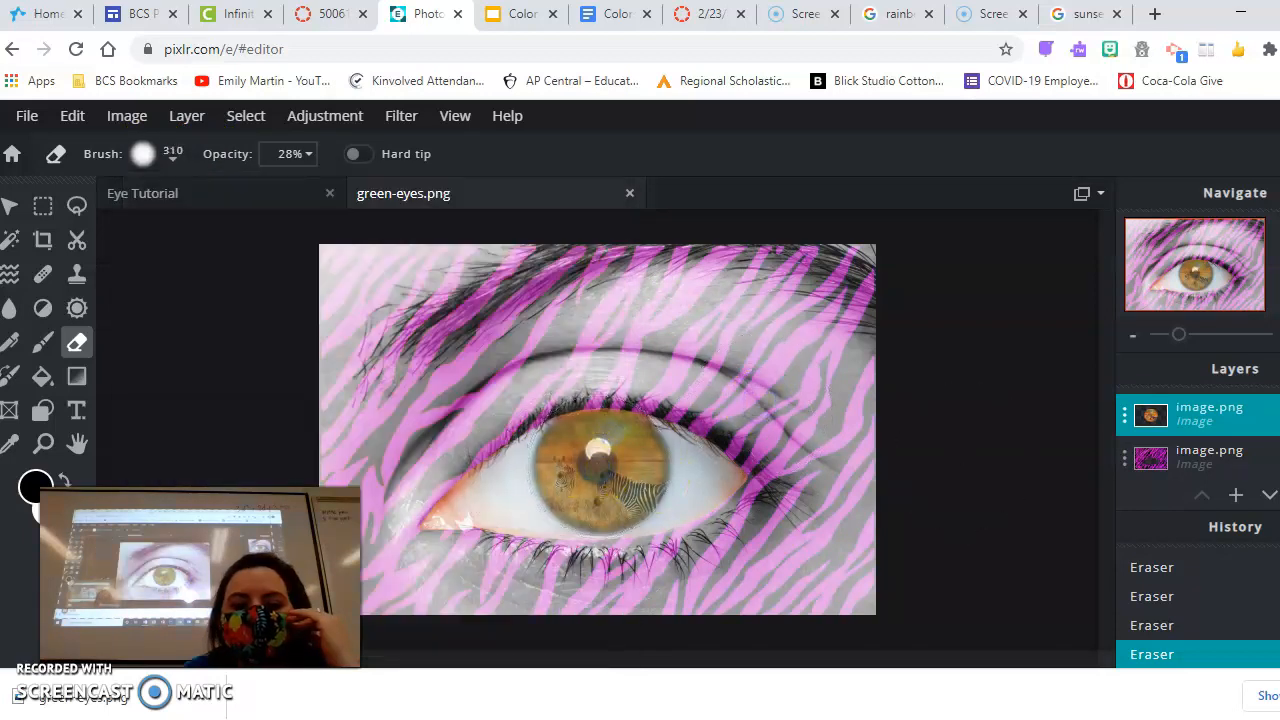
pyautogui.click(1200, 626)
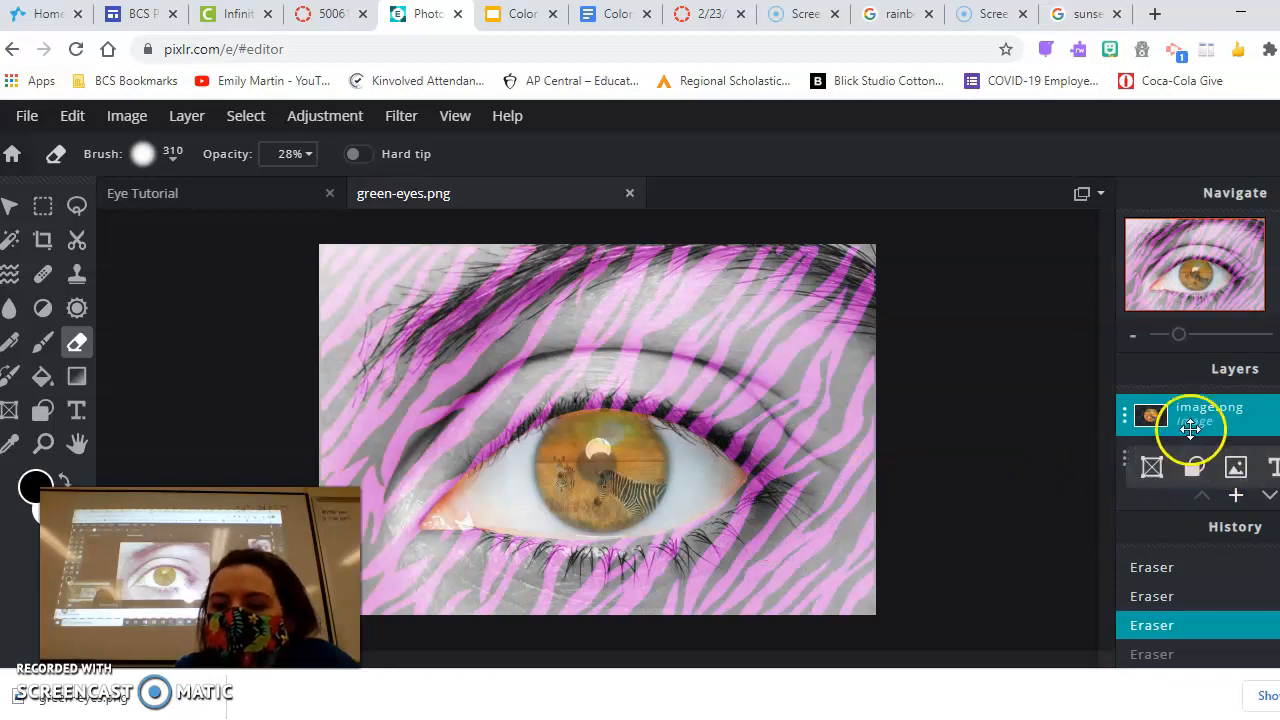
# - Erase the pink stripes along the upper eyelashes on the zebra-stripe layer using a 69 px brush at 28% opacity
pyautogui.click(1205, 460)
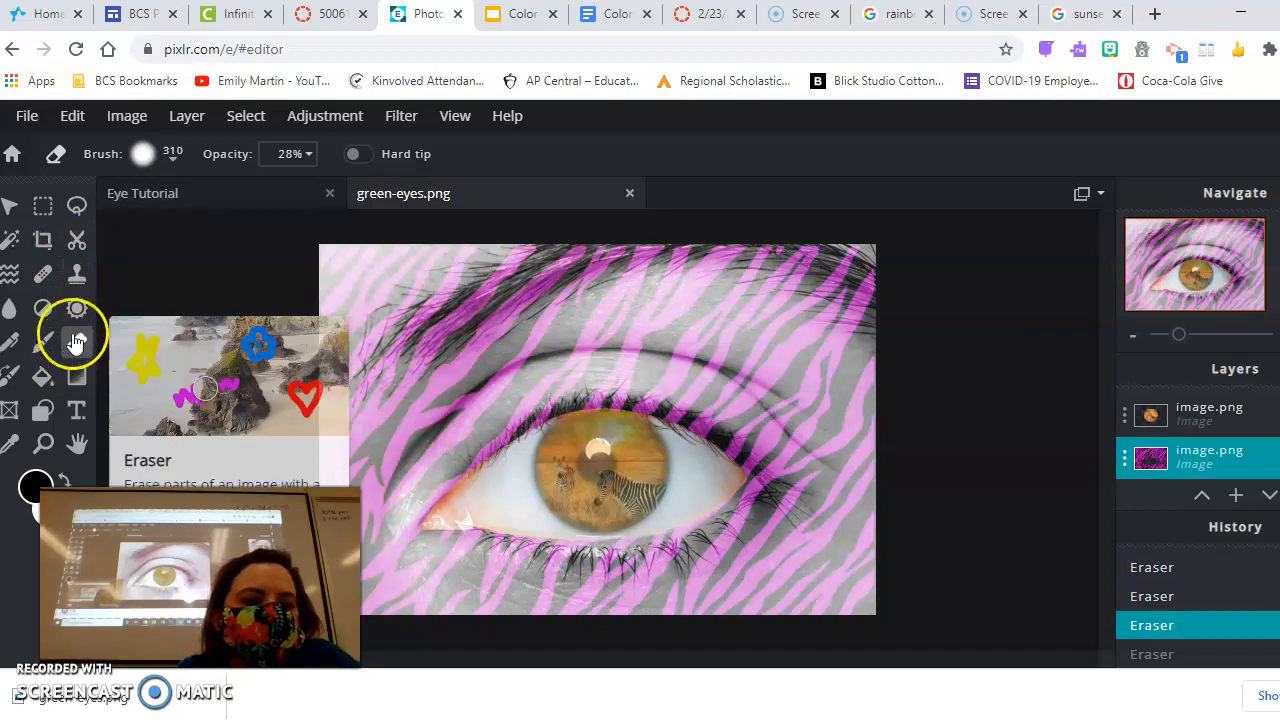
pyautogui.click(173, 158)
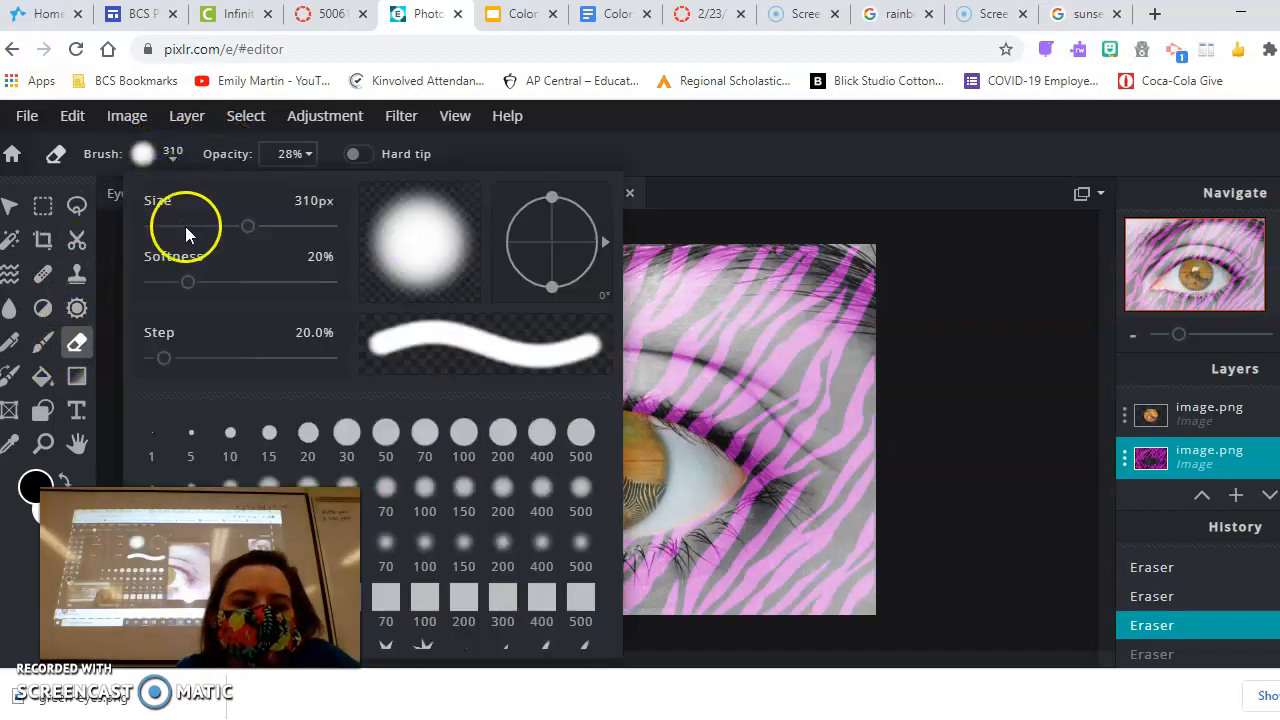
pyautogui.click(200, 226)
pyautogui.click(840, 424)
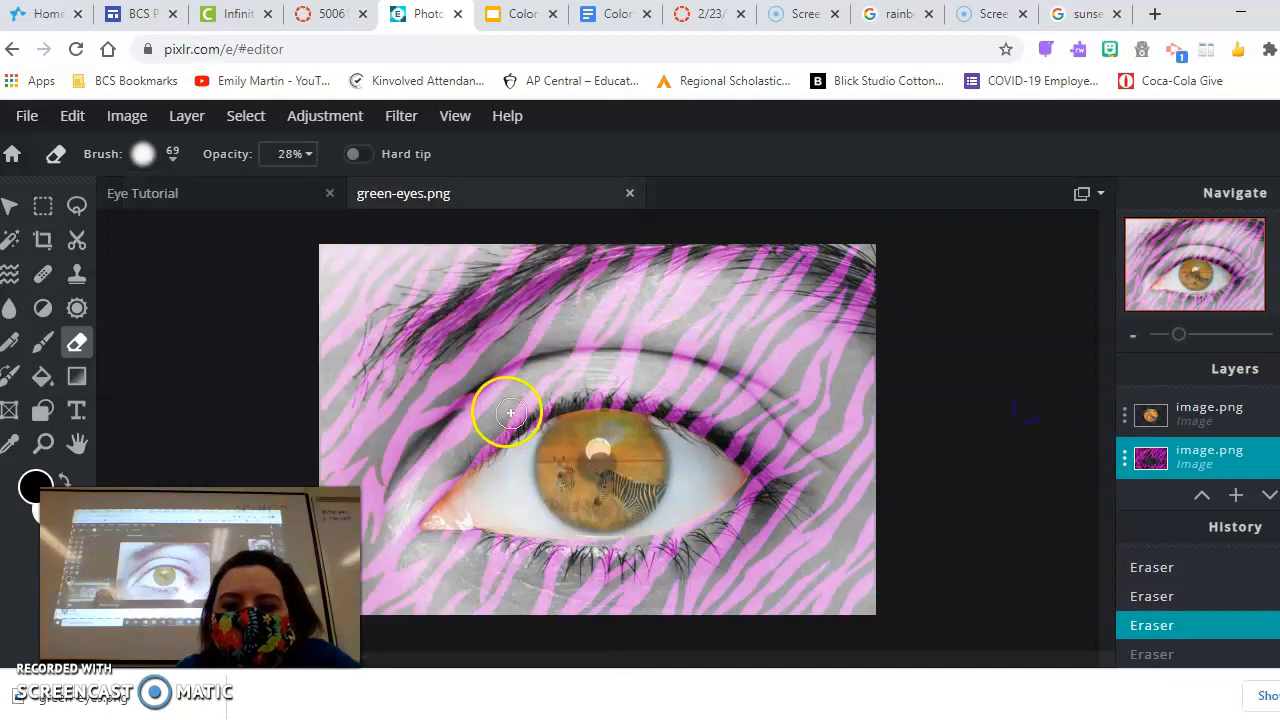
pyautogui.moveTo(494, 448)
pyautogui.mouseDown()
pyautogui.moveTo(572, 408)
pyautogui.moveTo(638, 401)
pyautogui.moveTo(584, 406)
pyautogui.moveTo(706, 435)
pyautogui.mouseUp()
pyautogui.moveTo(626, 399); pyautogui.dragTo(660, 407)
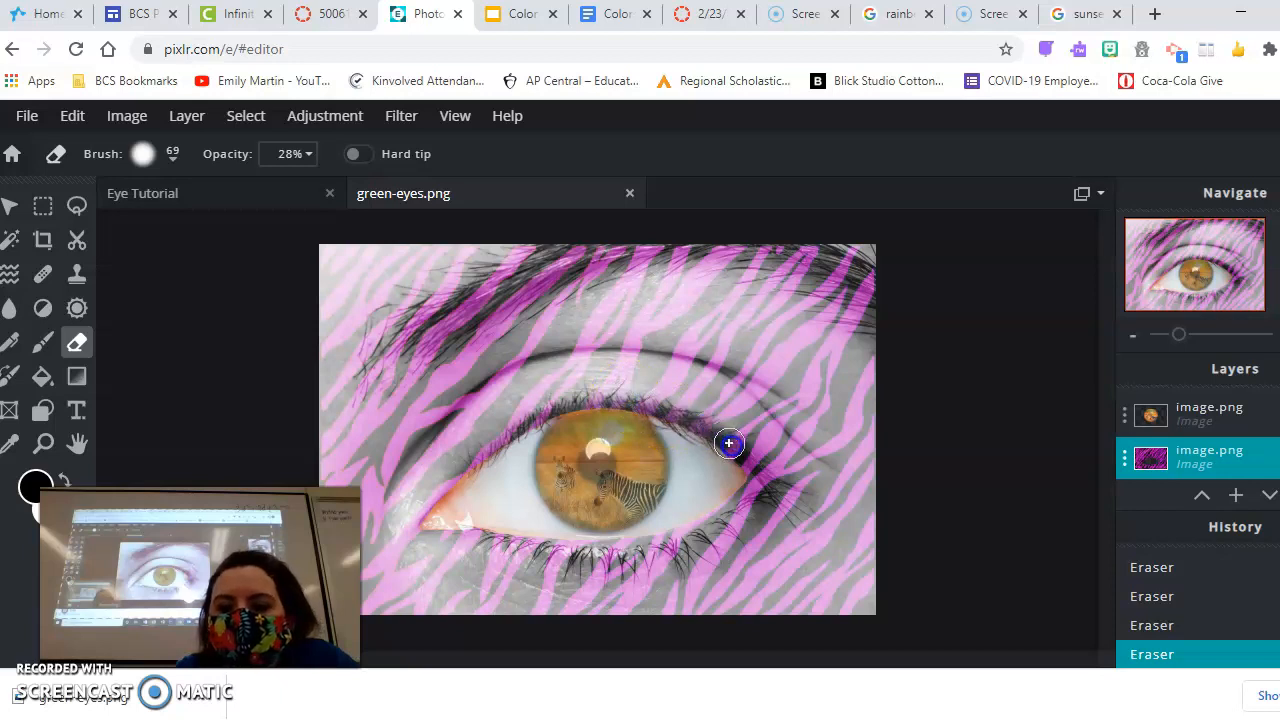
pyautogui.moveTo(719, 442); pyautogui.dragTo(758, 480)
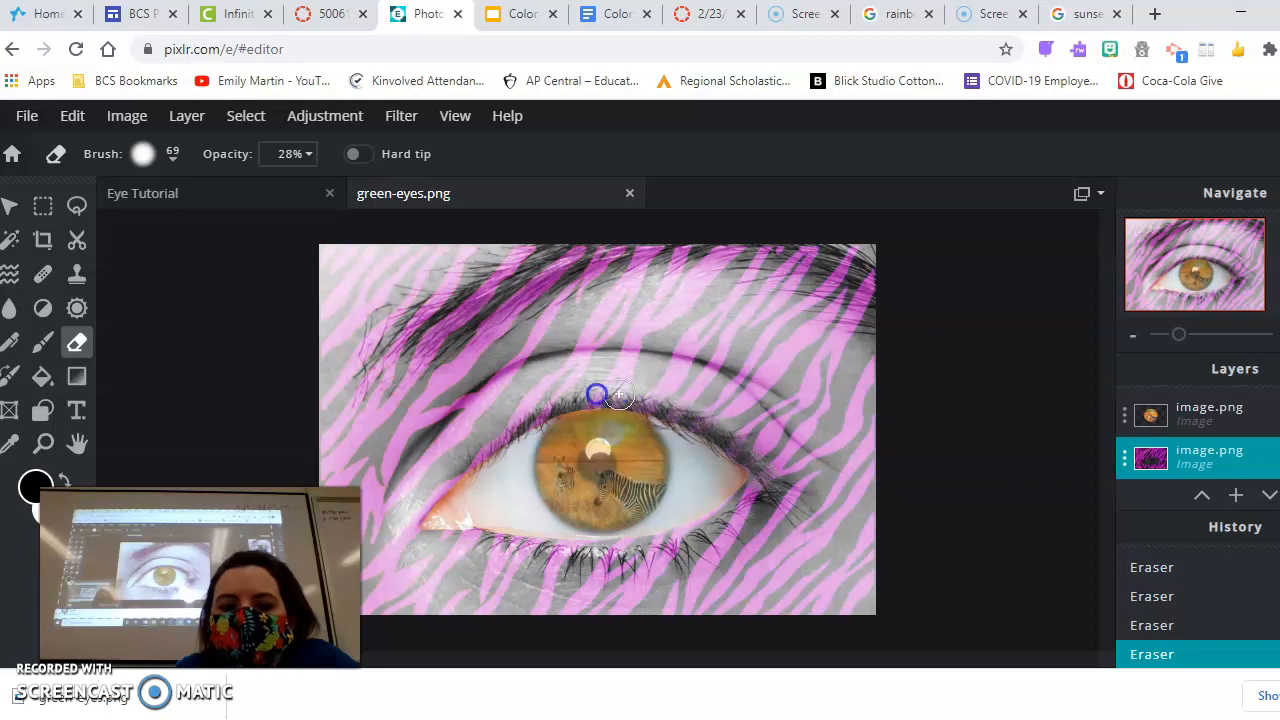
pyautogui.moveTo(476, 459); pyautogui.dragTo(479, 460)
pyautogui.moveTo(527, 429); pyautogui.dragTo(479, 467)
pyautogui.moveTo(623, 401); pyautogui.dragTo(627, 401)
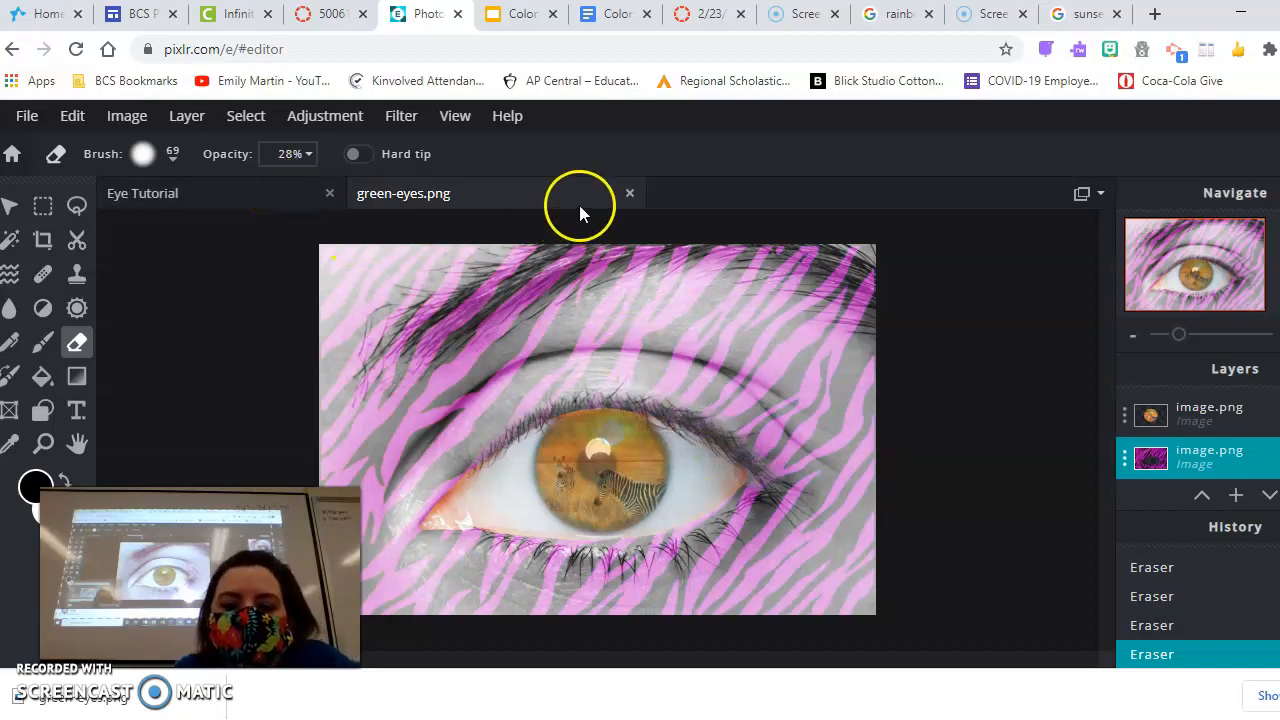
# - Set the eraser brush size to 9 px and erase the pink stripes over the lower eyelashes near the eye's outer corner
pyautogui.click(309, 154)
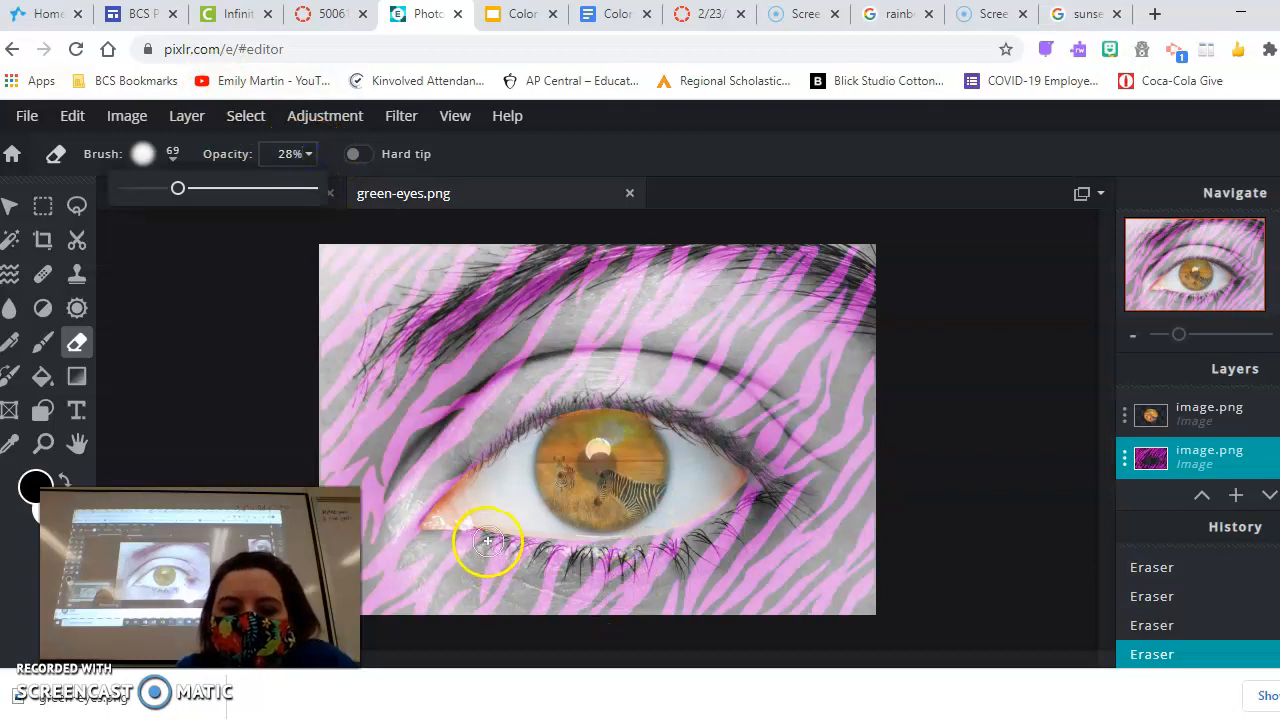
pyautogui.click(160, 154)
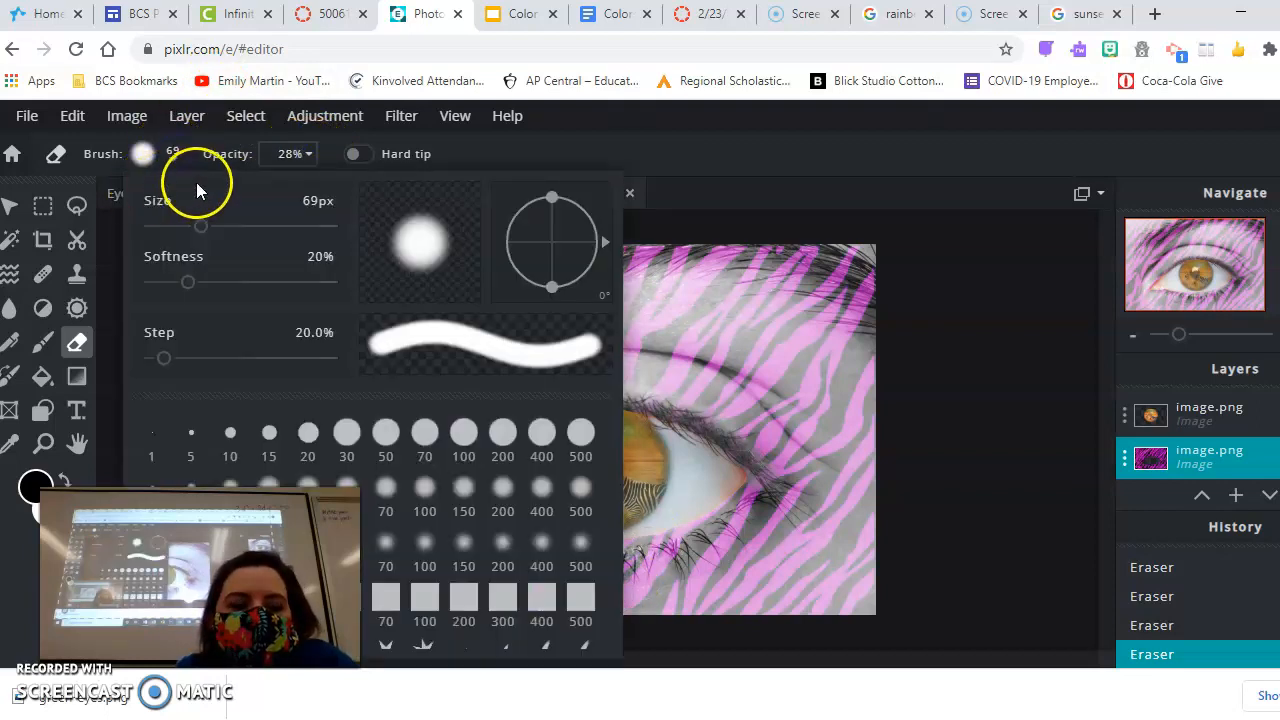
pyautogui.moveTo(169, 226); pyautogui.dragTo(157, 224)
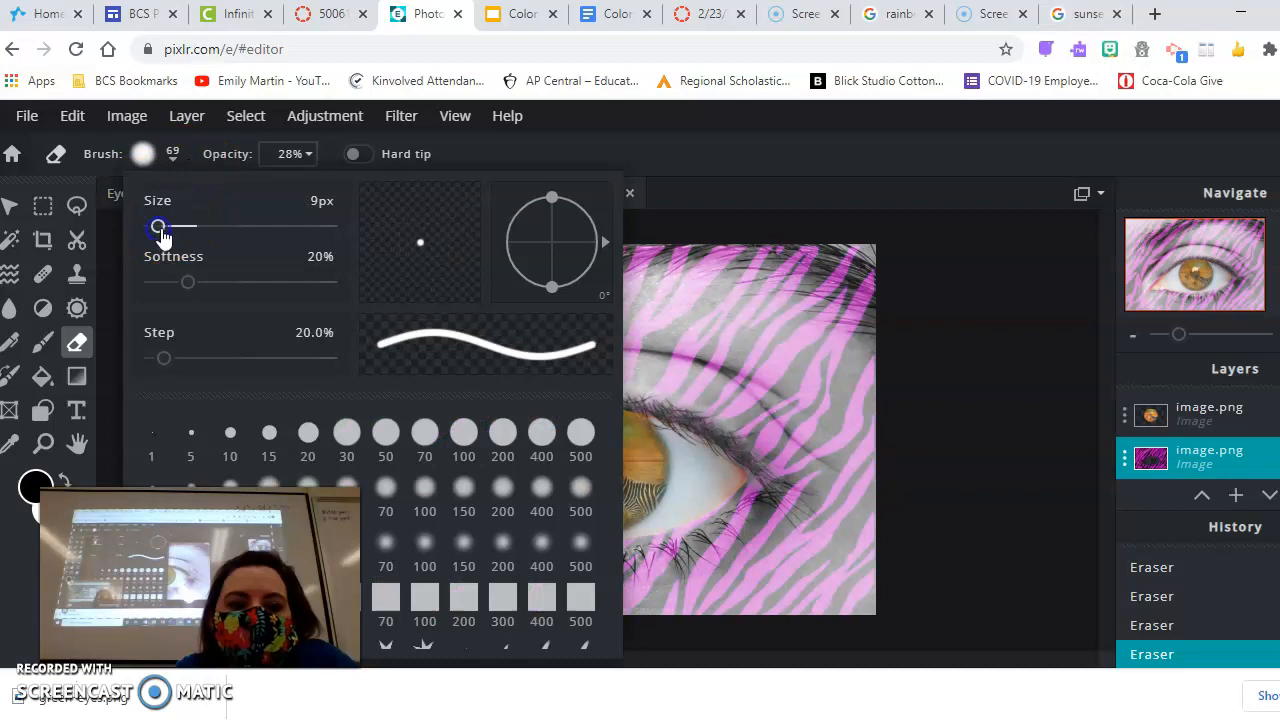
pyautogui.click(745, 497)
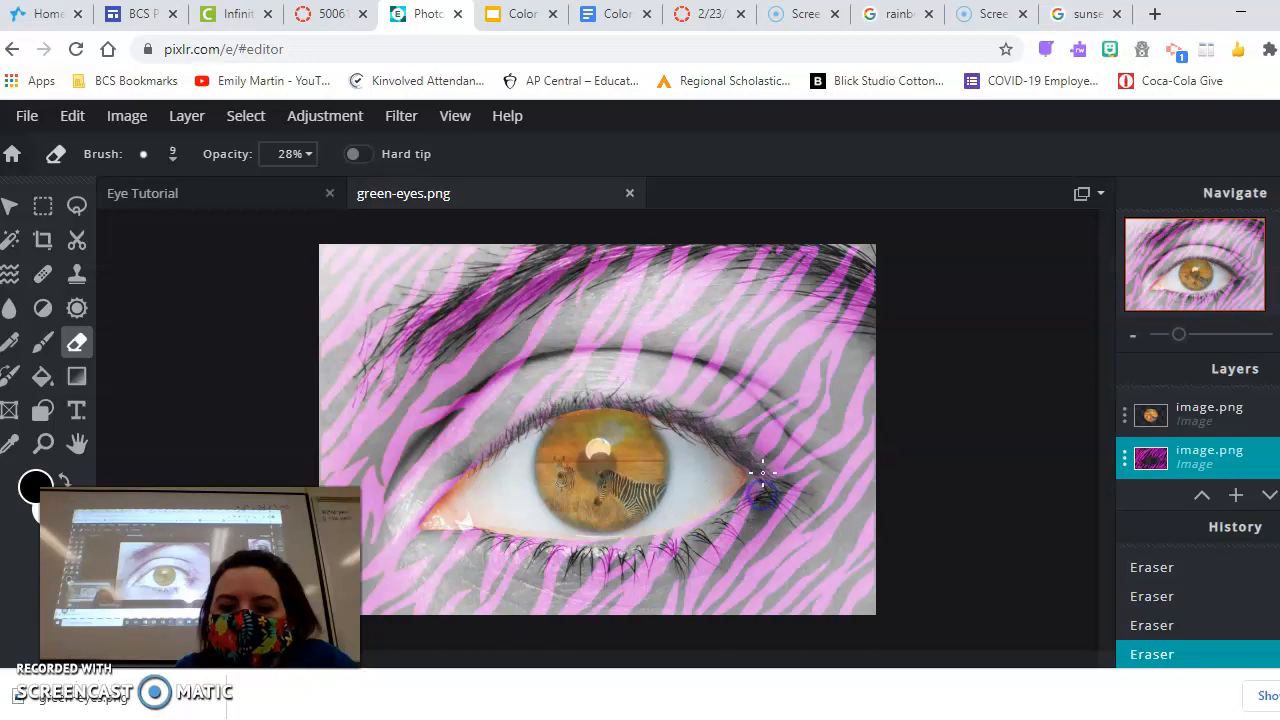
pyautogui.moveTo(780, 493)
pyautogui.mouseDown()
pyautogui.moveTo(751, 479)
pyautogui.moveTo(758, 507)
pyautogui.moveTo(700, 543)
pyautogui.moveTo(736, 540)
pyautogui.mouseUp()
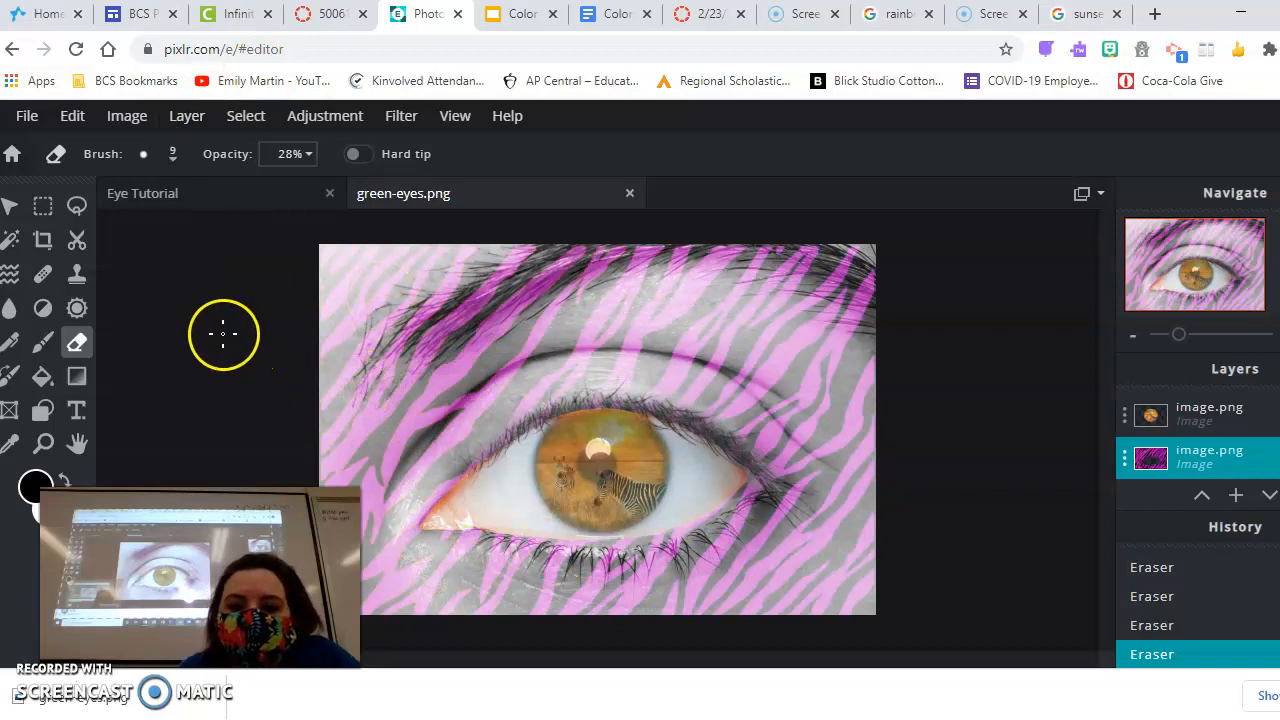
# - Save the composite as a JPG named "eye tutorial example", download it, and open the downloaded file
pyautogui.click(28, 116)
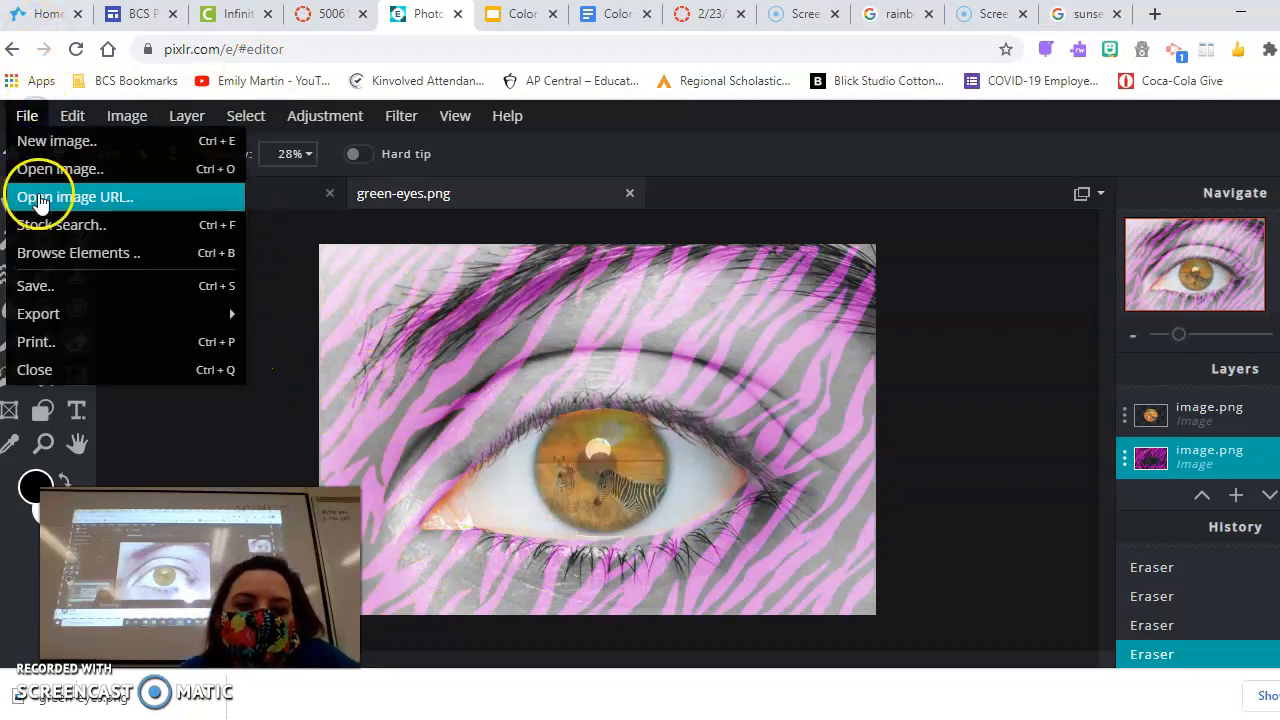
pyautogui.click(45, 286)
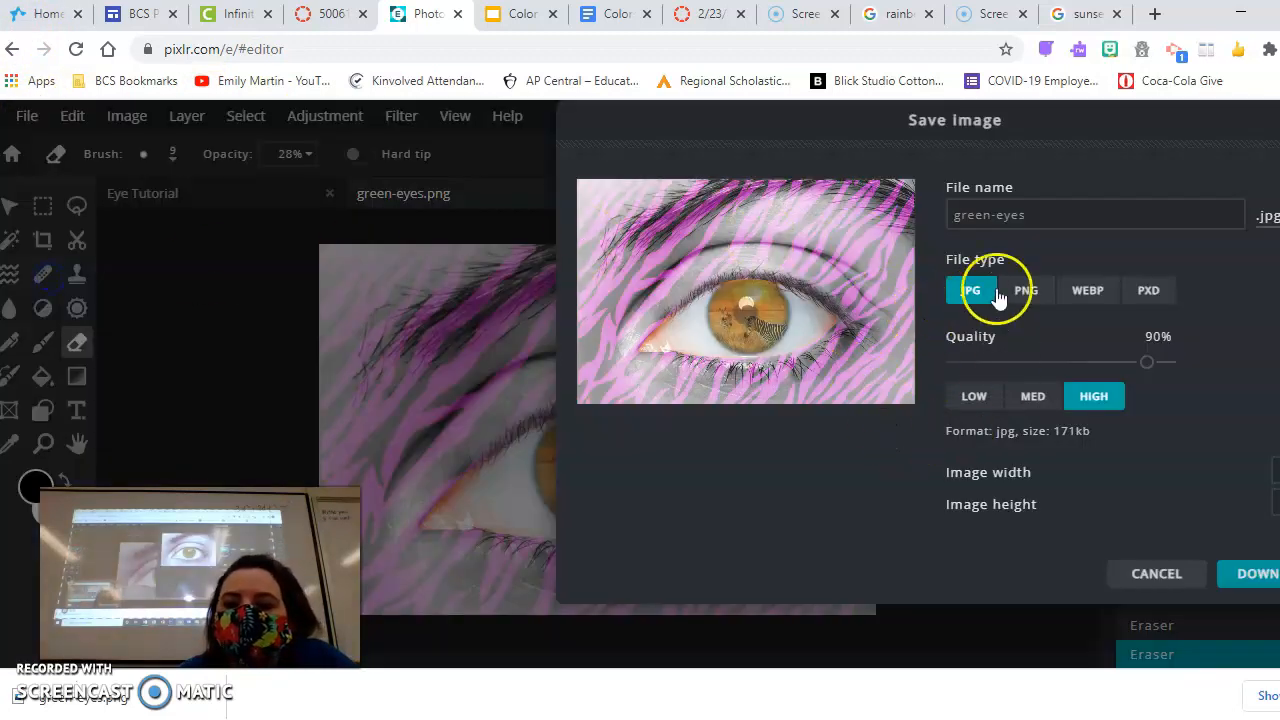
pyautogui.click(1108, 203)
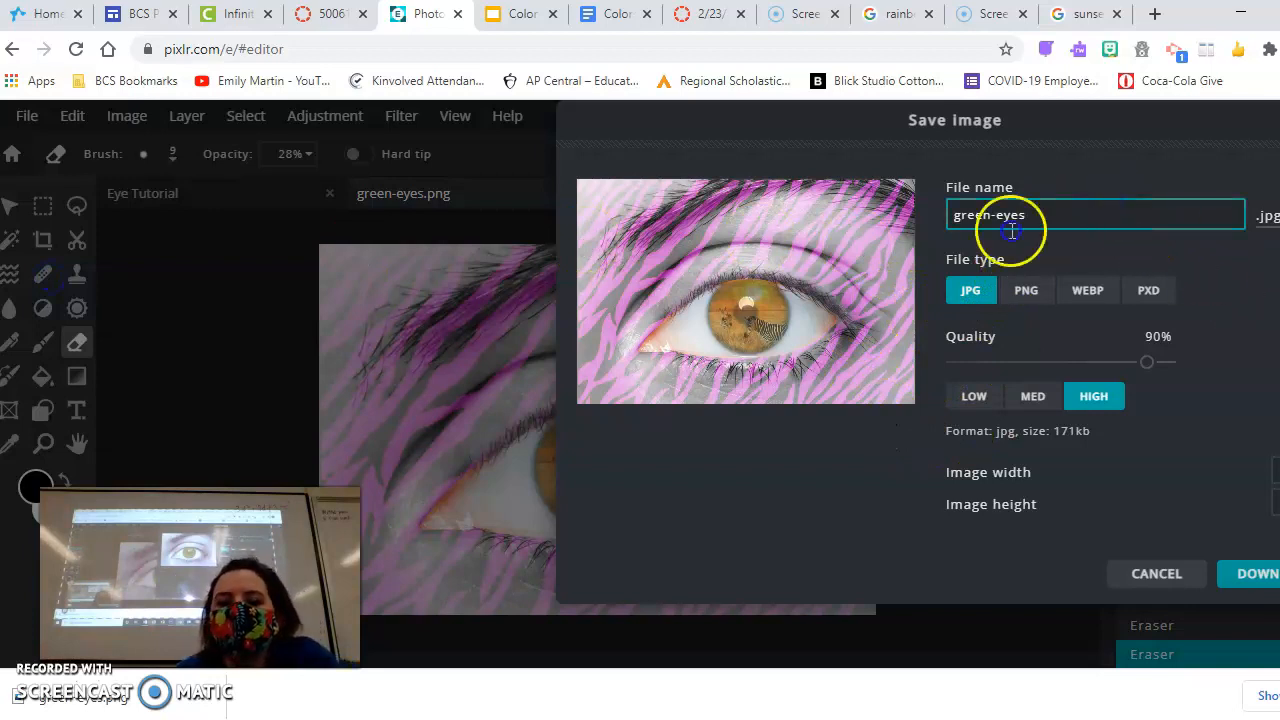
pyautogui.moveTo(1012, 220); pyautogui.dragTo(878, 240)
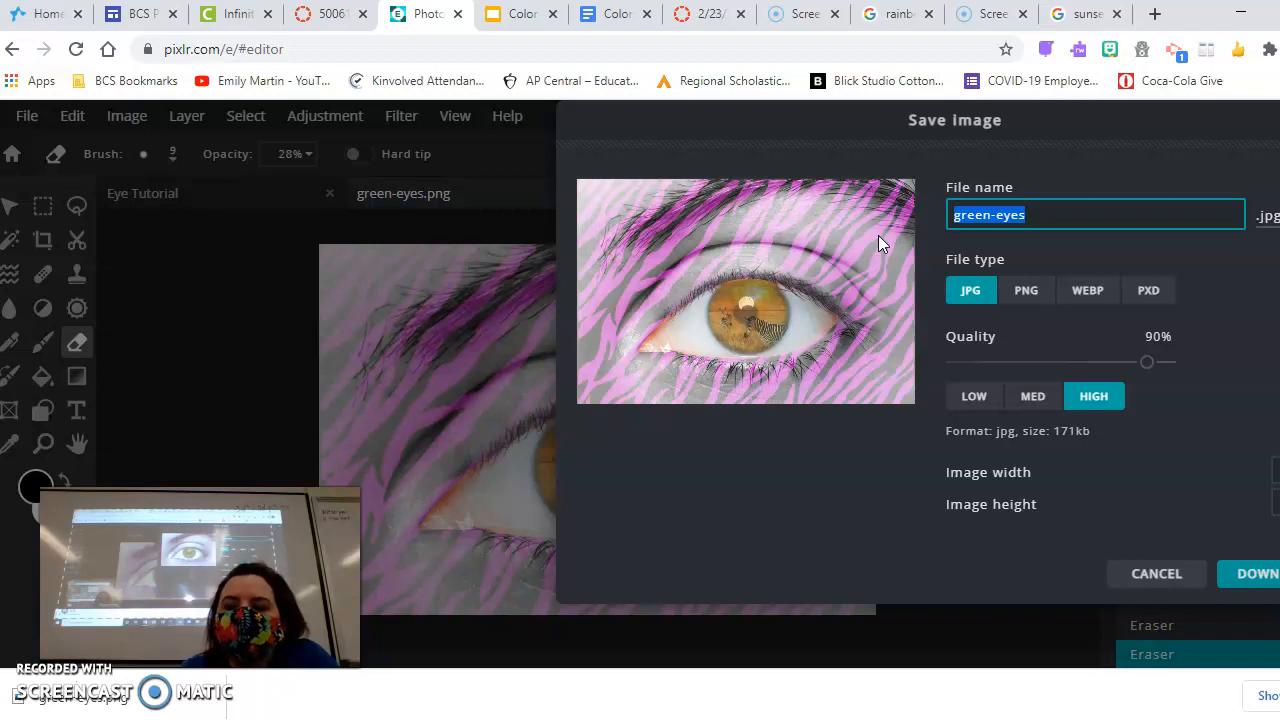
pyautogui.write('eye tutoi')
pyautogui.press('BackSpace')
pyautogui.write('rial example')
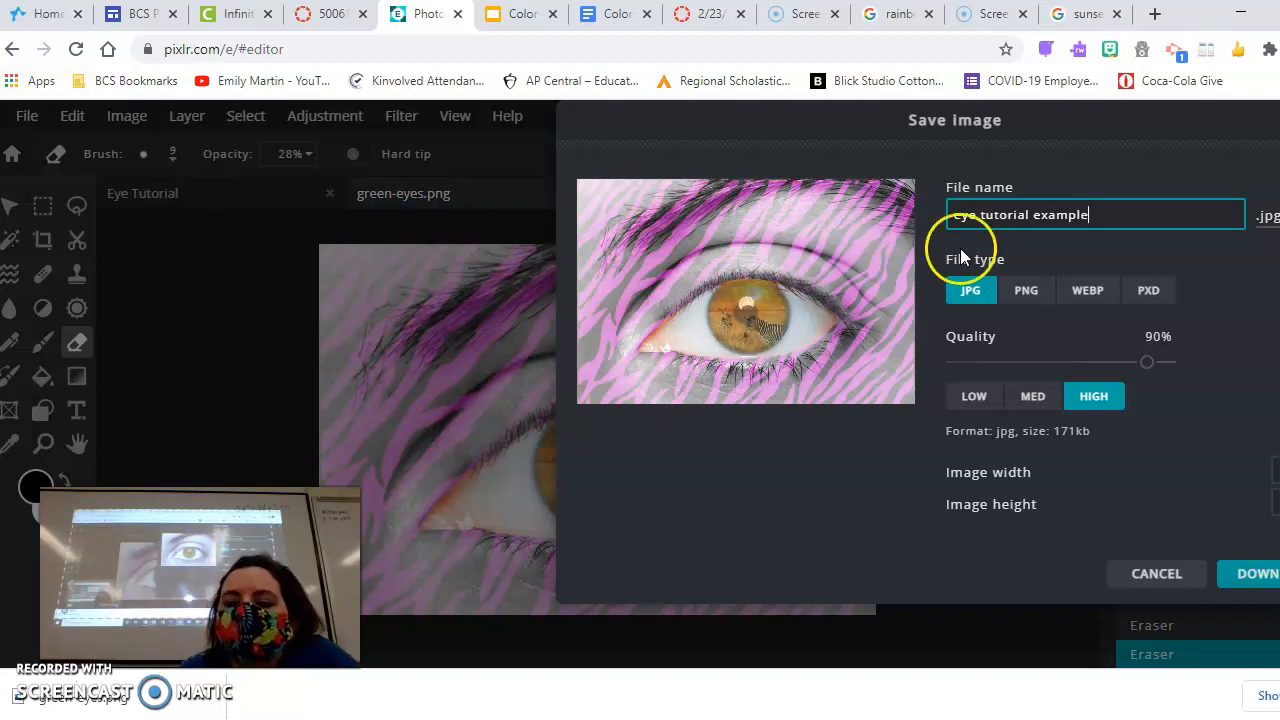
pyautogui.click(1245, 569)
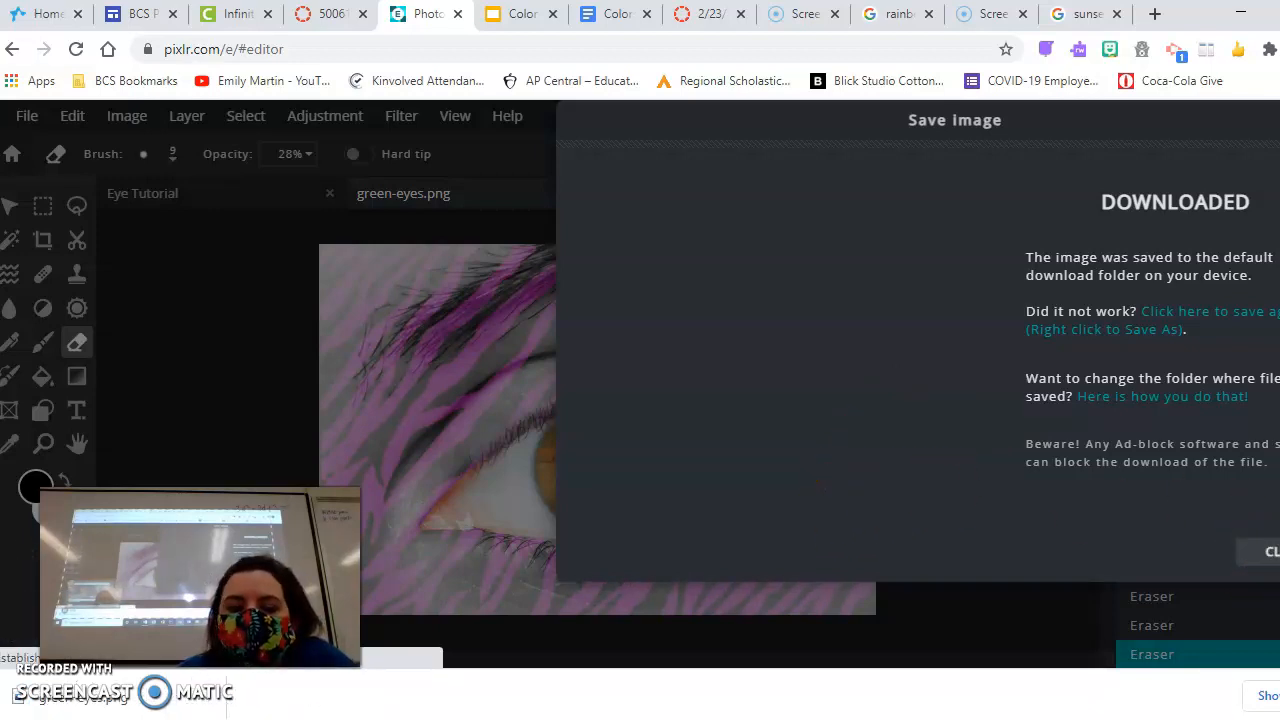
pyautogui.click(82, 714)
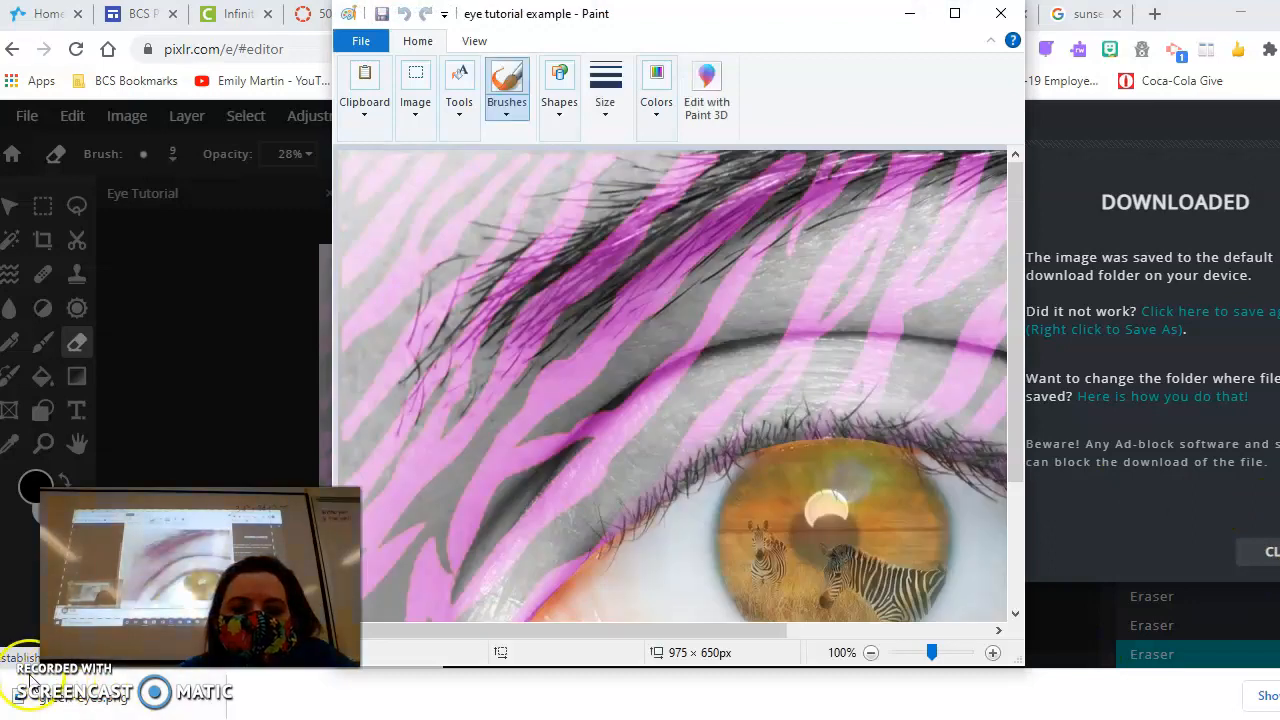